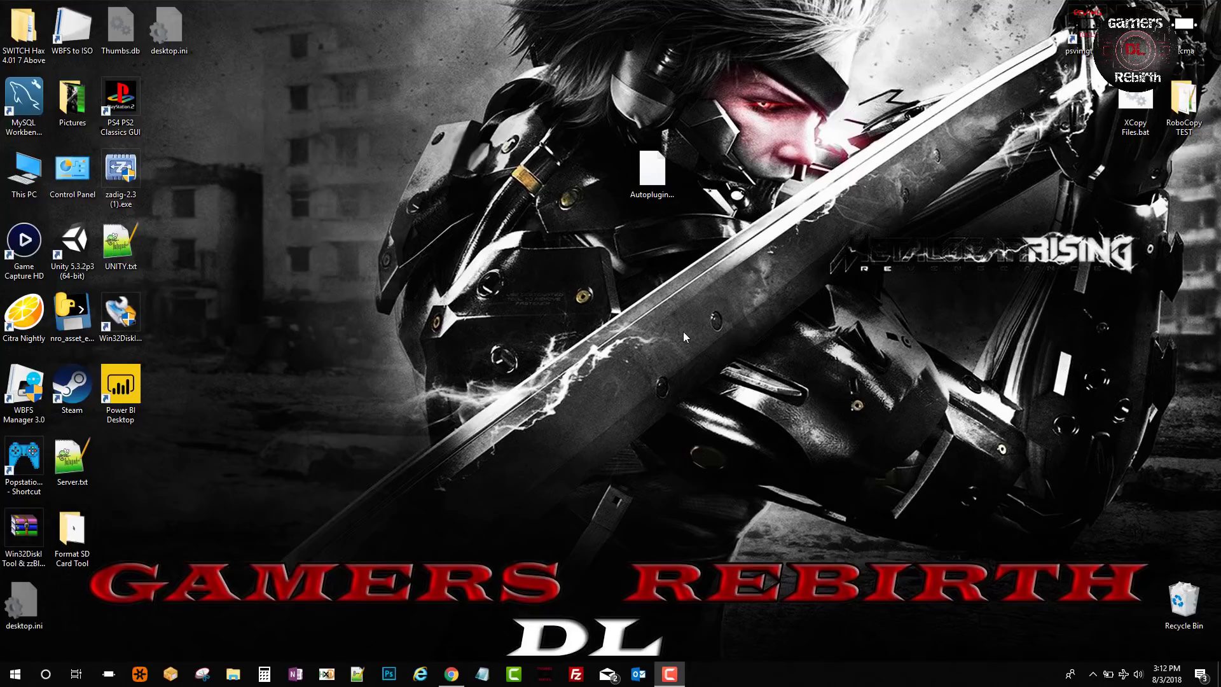
Step: Select the downloaded Autoplugin.vpk file on the Windows desktop
{"action": "left_click", "coordinate": [664, 182]}
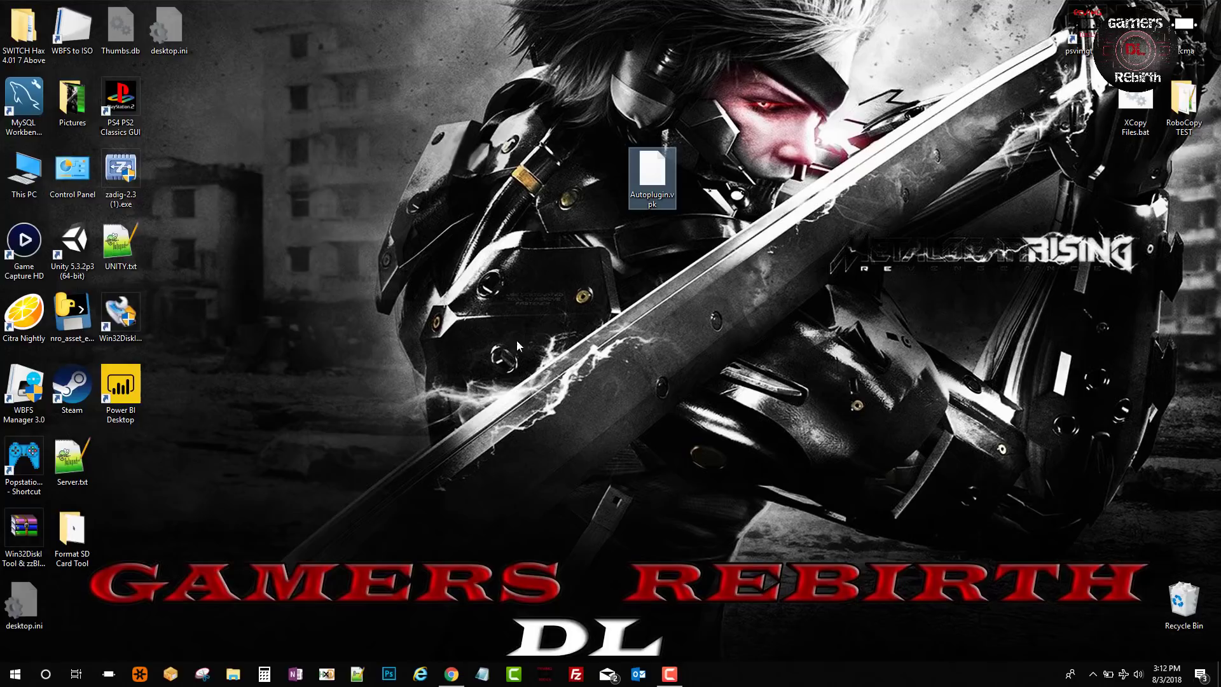
Step: Restore Chrome, skim the Reddit PS Vita USB streaming post, then switch to the Autoplugin 3.07 release tab
{"action": "left_click", "coordinate": [451, 673]}
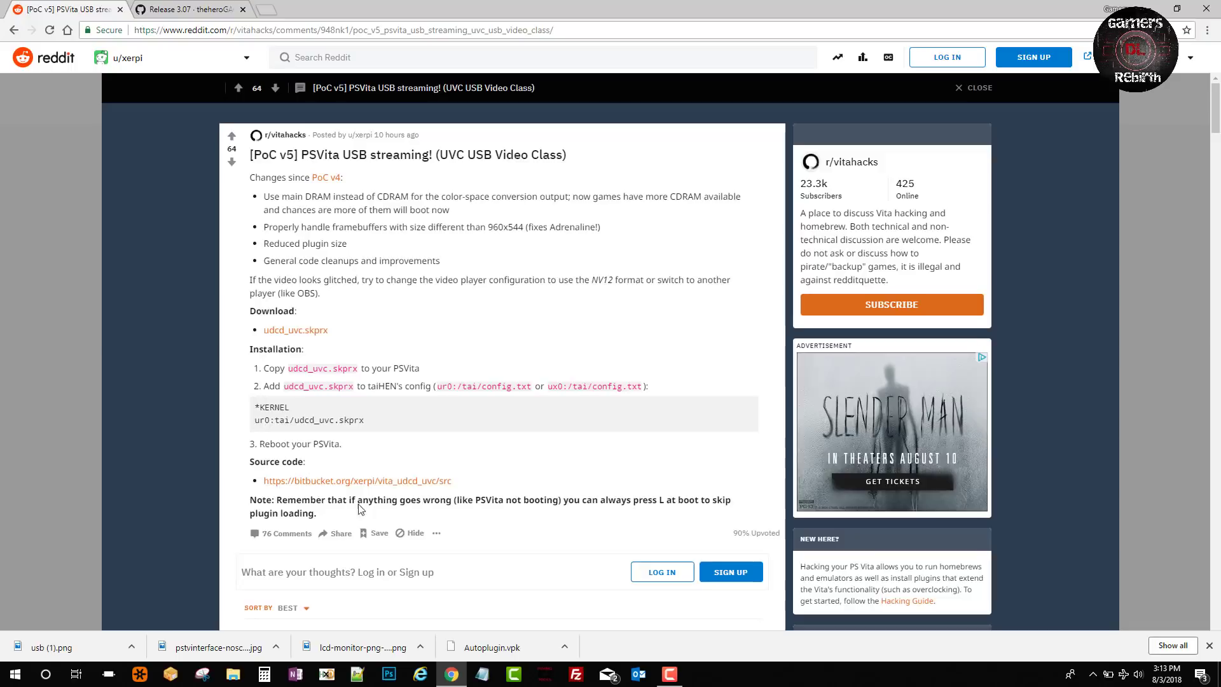
{"action": "scroll", "coordinate": [359, 508], "scroll_direction": "down", "scroll_amount": 4}
{"action": "scroll", "coordinate": [394, 438], "scroll_direction": "up", "scroll_amount": 4}
{"action": "left_click", "coordinate": [170, 8]}
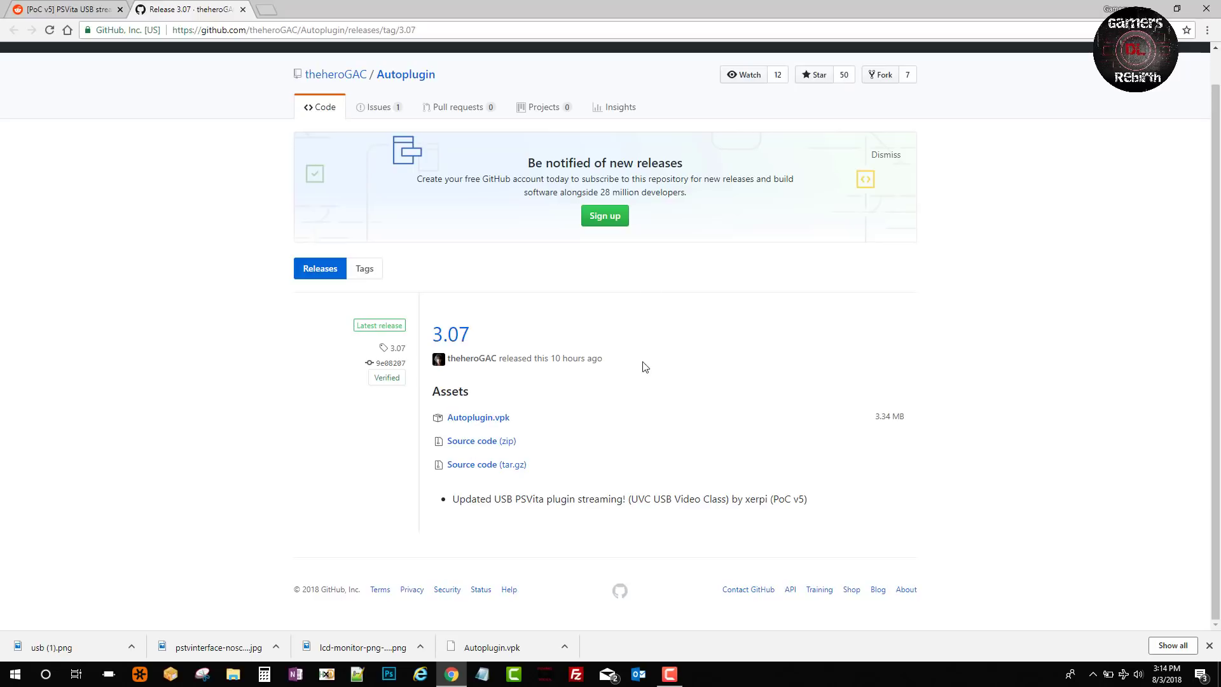
Step: Download Autoplugin.vpk from the 3.07 release assets and dismiss Chrome's downloads bar
{"action": "left_click", "coordinate": [495, 421]}
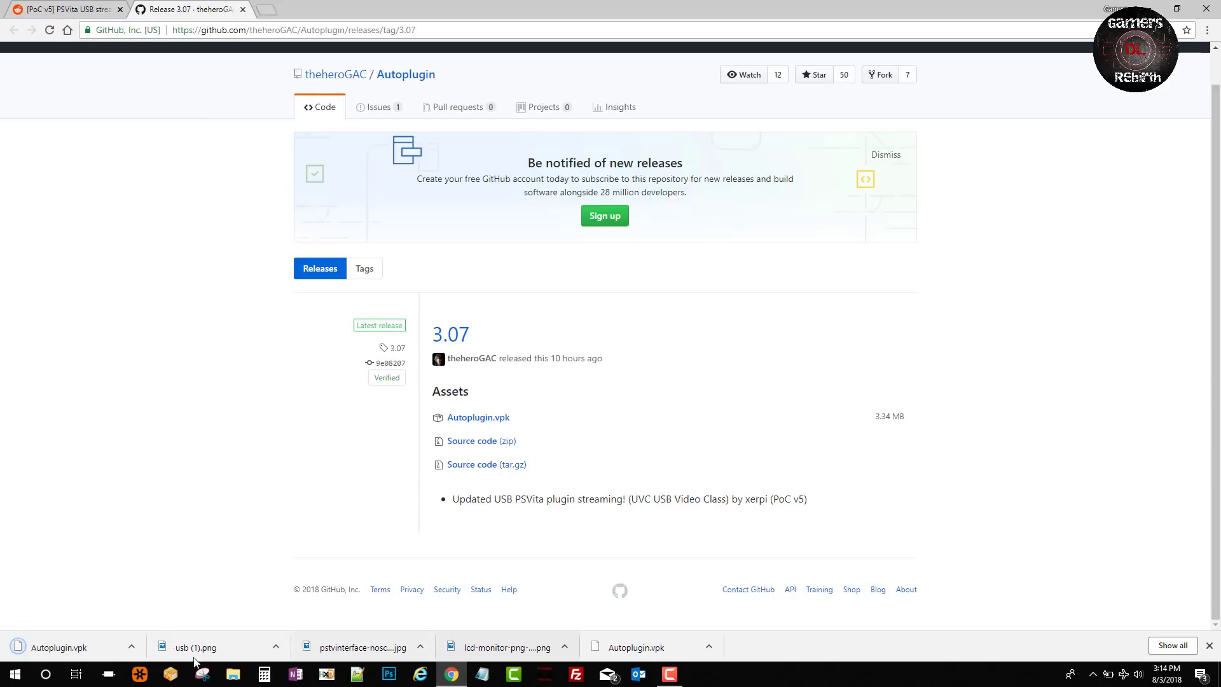
{"action": "left_click", "coordinate": [1210, 646]}
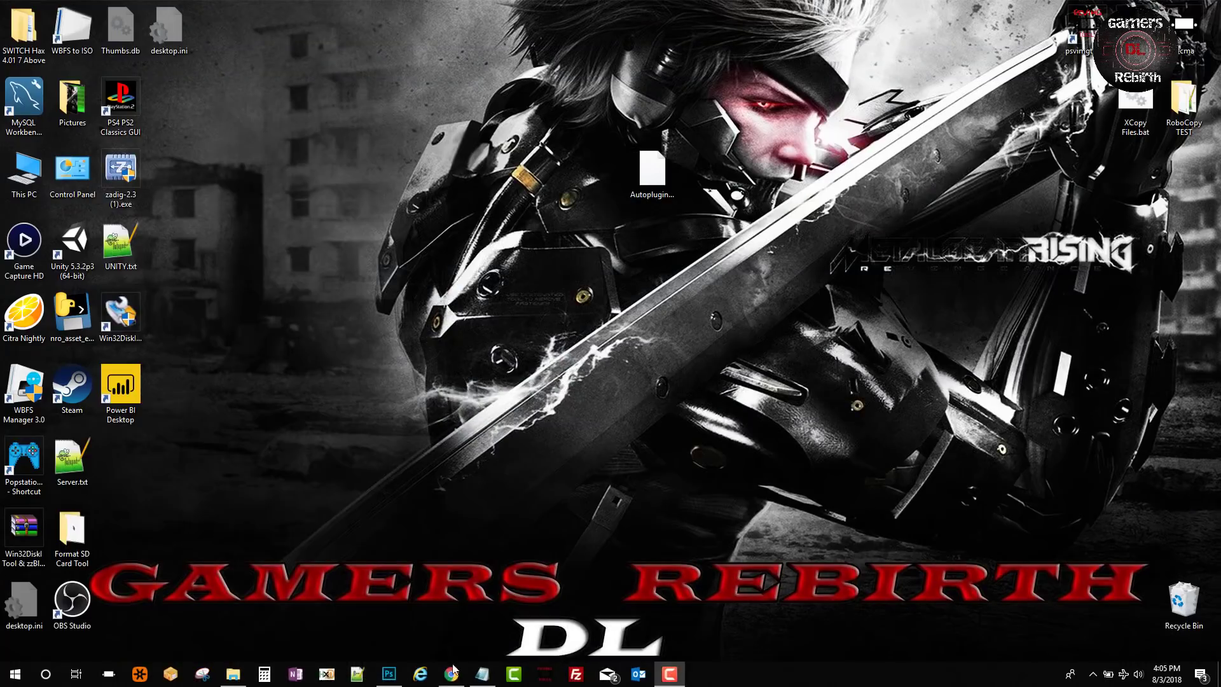
Step: Download the OBS Studio 21.1.2 Windows installer from obsproject.com and run it
{"action": "left_click", "coordinate": [451, 673]}
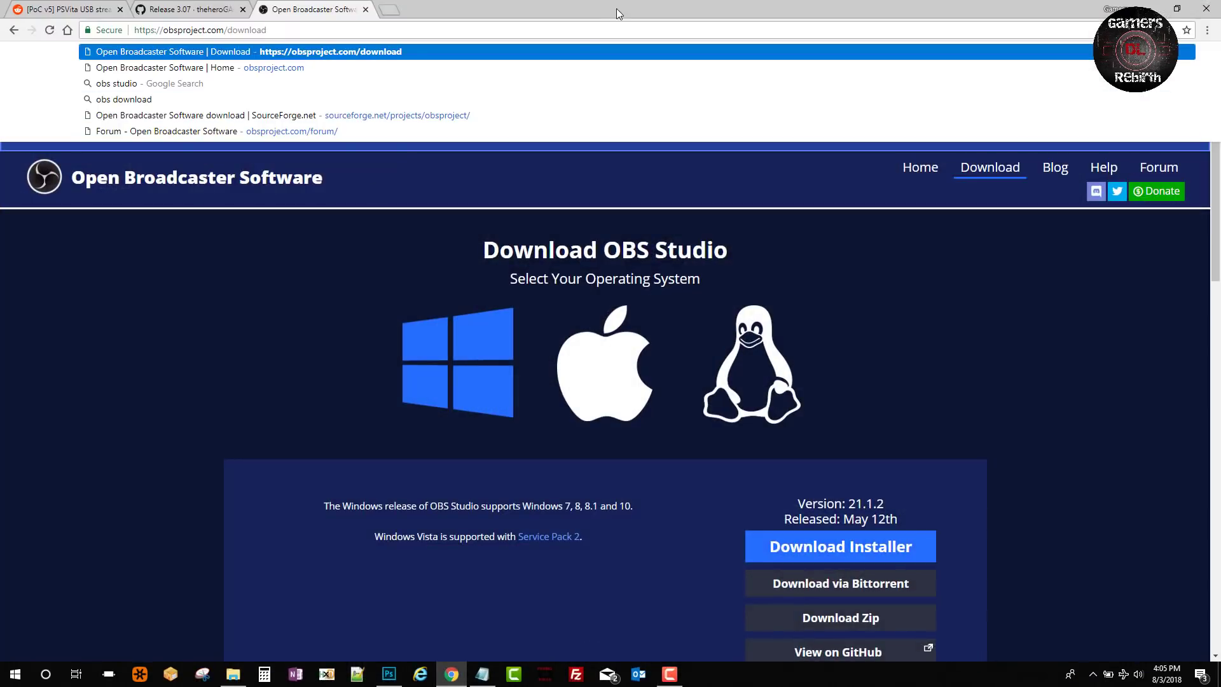
{"action": "left_click", "coordinate": [310, 291]}
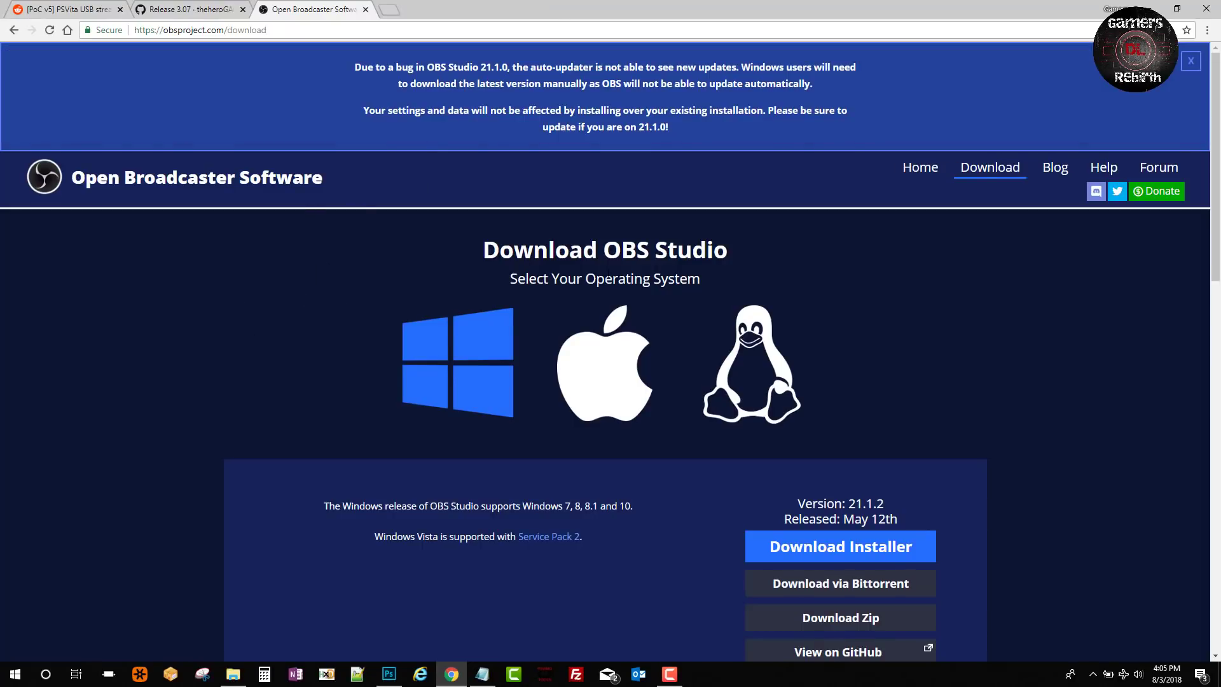
{"action": "scroll", "coordinate": [447, 390], "scroll_direction": "down", "scroll_amount": 2}
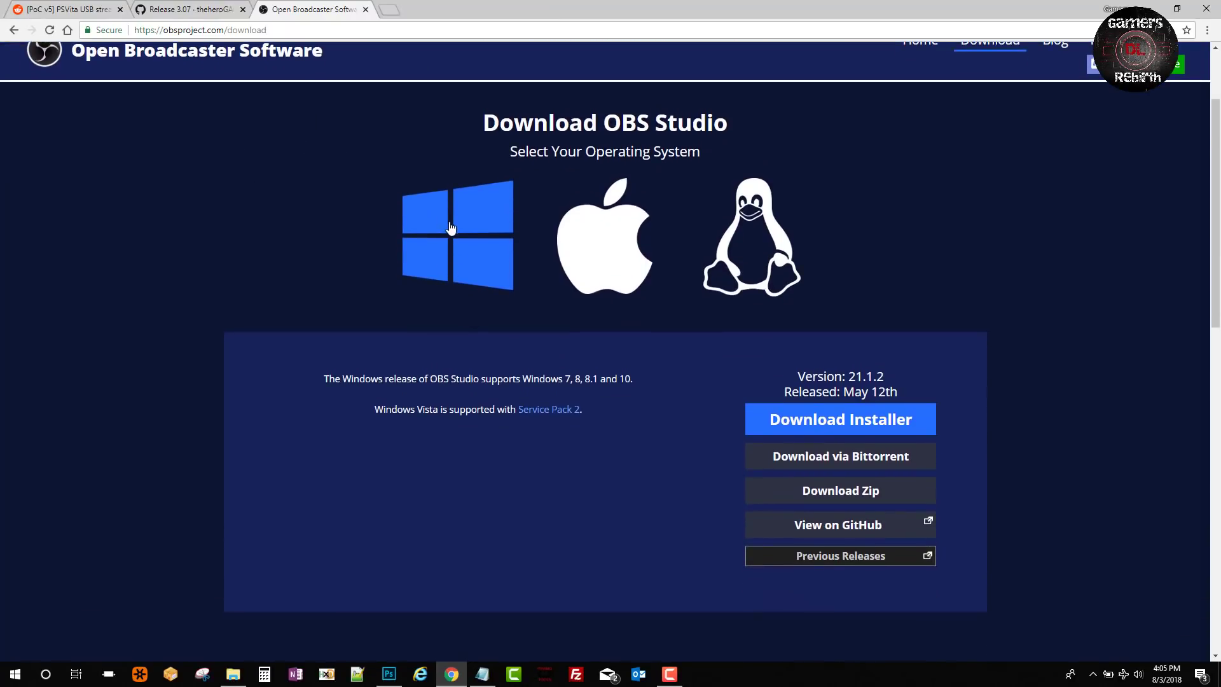
{"action": "left_click", "coordinate": [888, 420]}
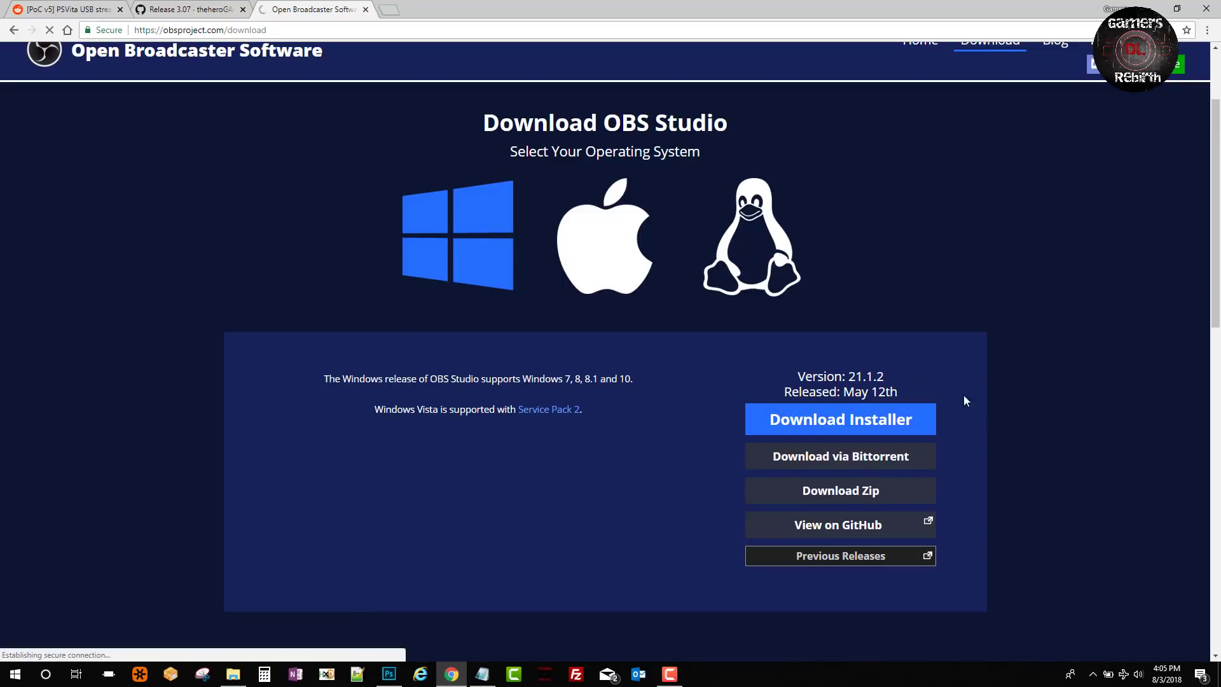
{"action": "left_click", "coordinate": [131, 647]}
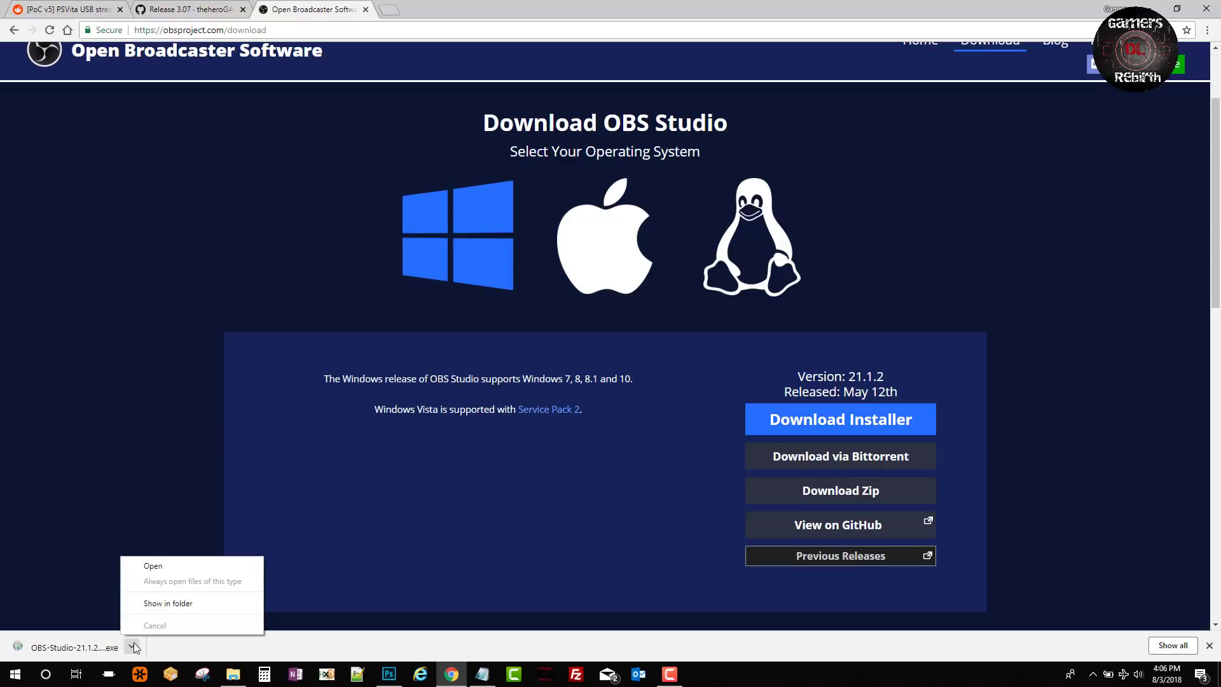
{"action": "left_click", "coordinate": [172, 566]}
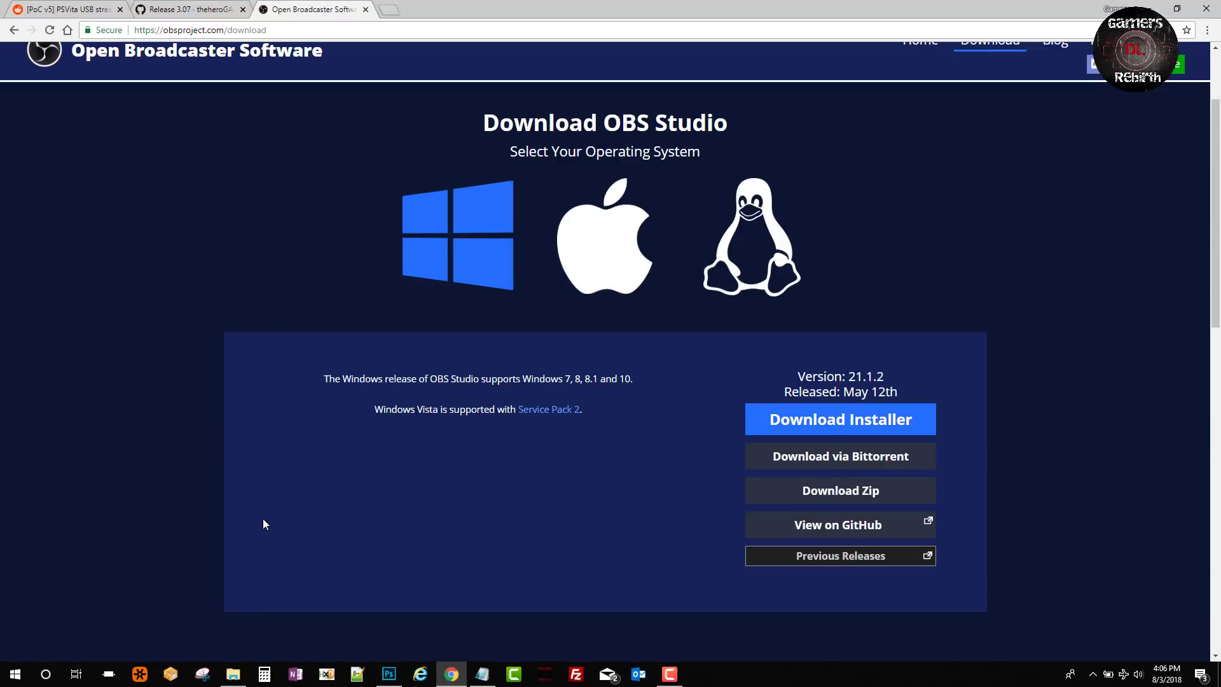
Step: Install OBS Studio 21.1.2 with default location and components, launch it, and accept its license
{"action": "left_click", "coordinate": [680, 438]}
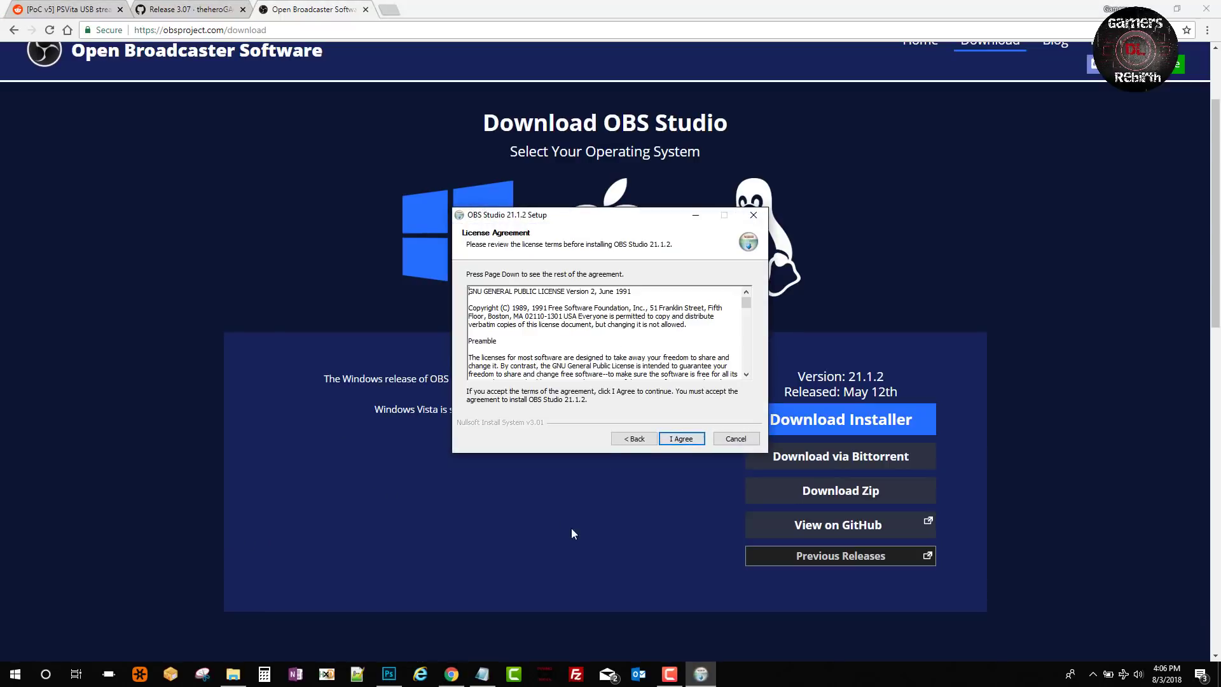
{"action": "left_click", "coordinate": [680, 439]}
{"action": "left_click", "coordinate": [680, 439]}
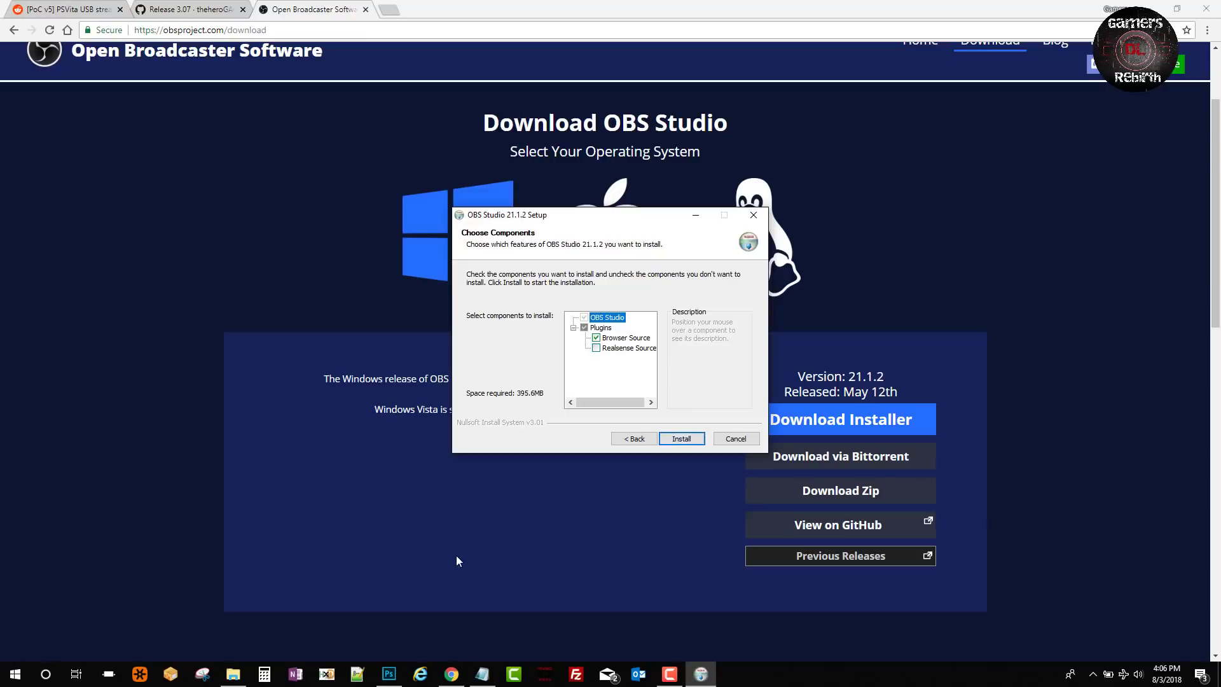
{"action": "left_click", "coordinate": [681, 439]}
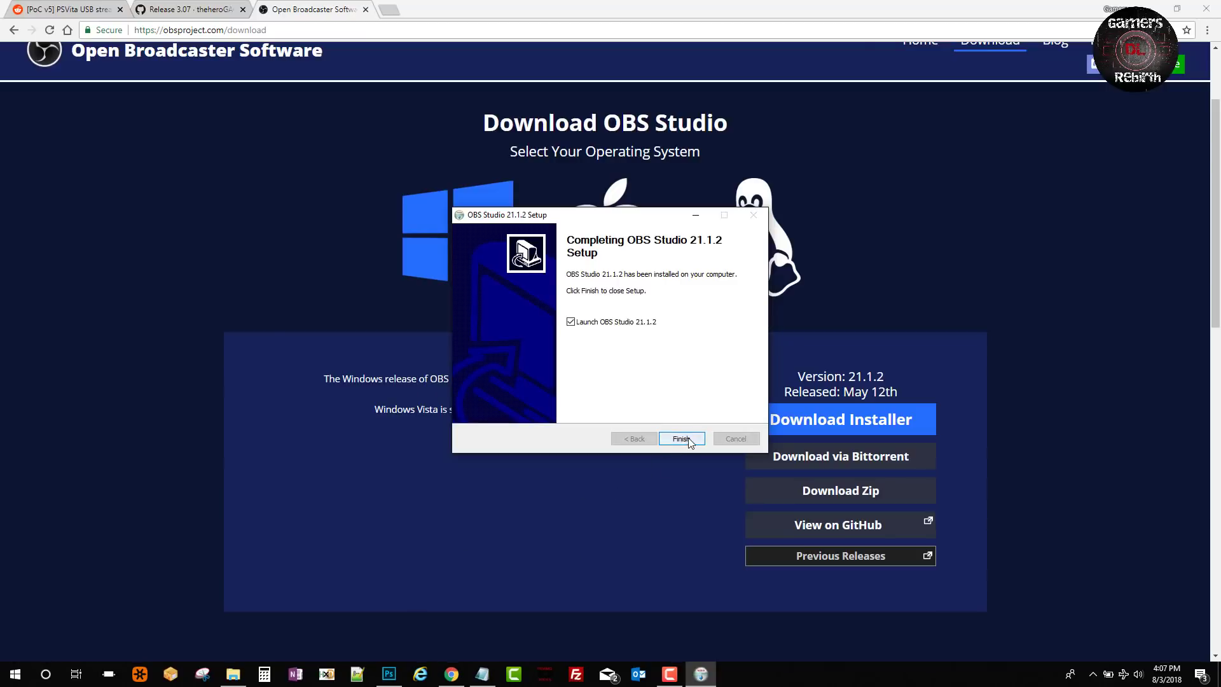
{"action": "left_click", "coordinate": [685, 439]}
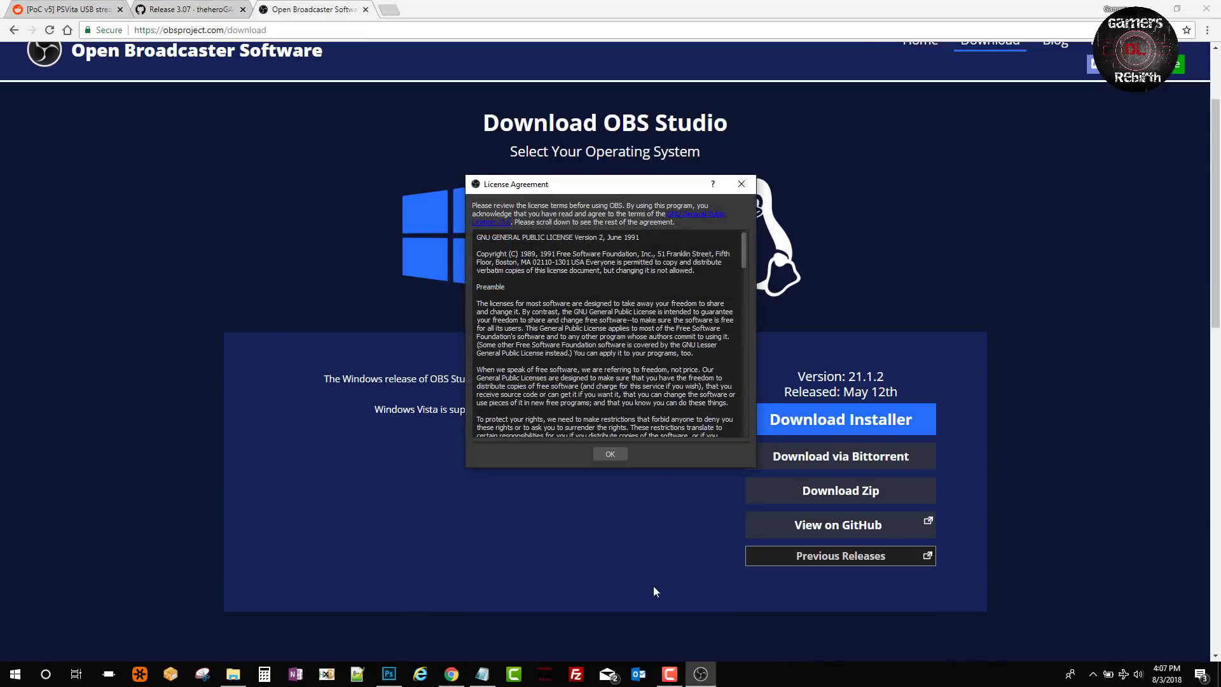
{"action": "left_click", "coordinate": [617, 455]}
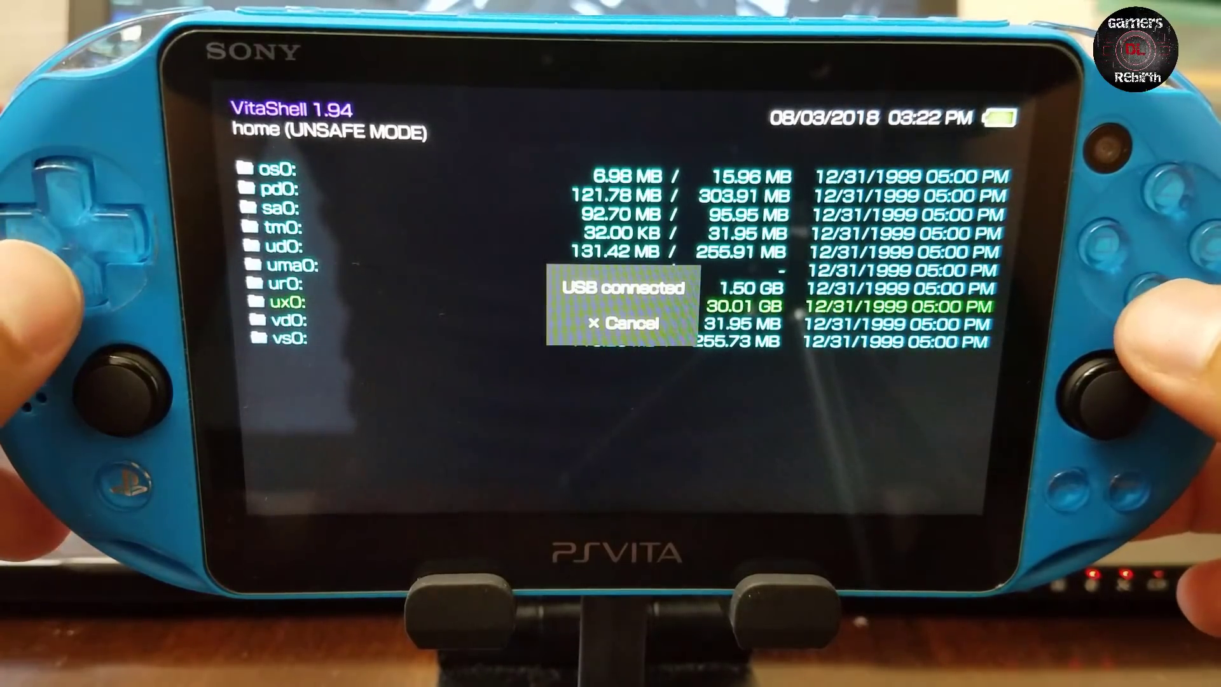
Step: End the USB connection, install Autoplugin.vpk from ux0: with extended permissions, and leave VitaShell
{"action": "key", "text": "x"}
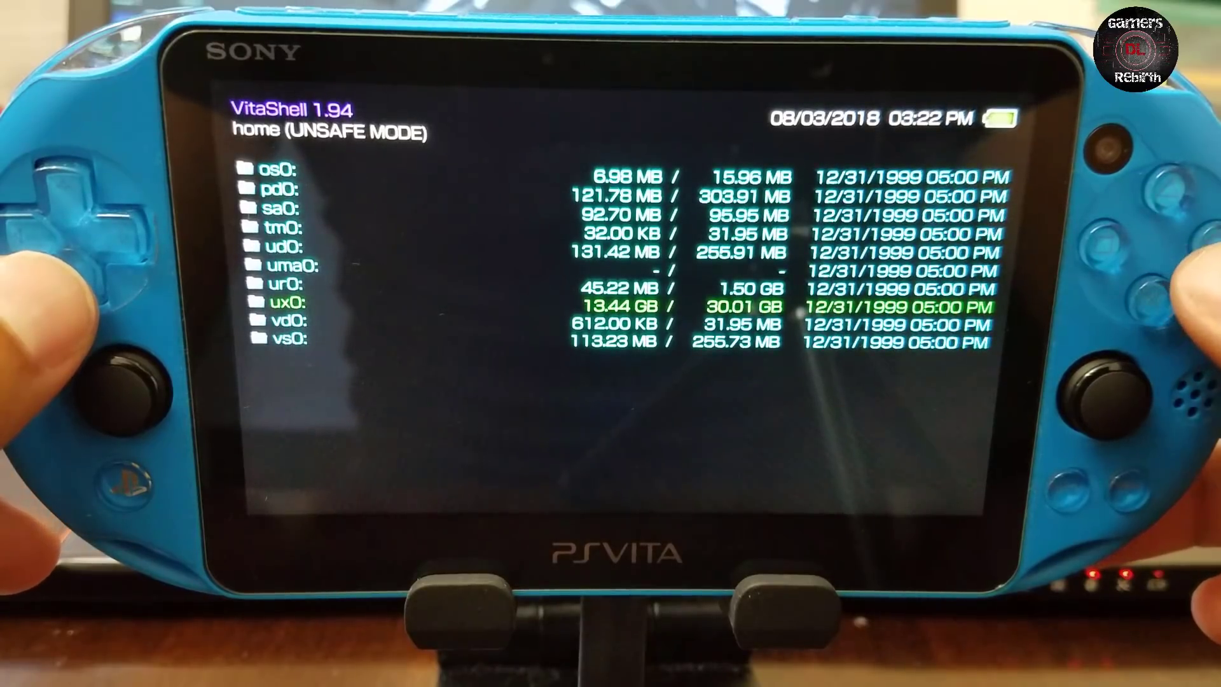
{"action": "key", "text": "x"}
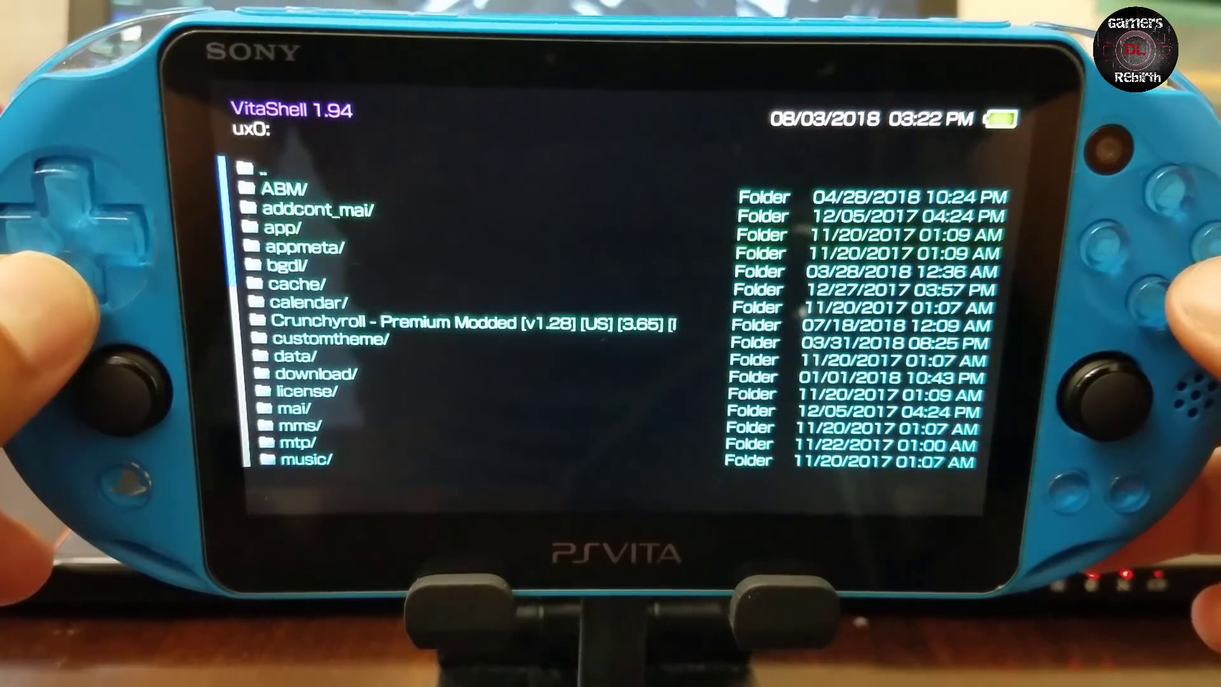
{"action": "key", "text": "Down"}
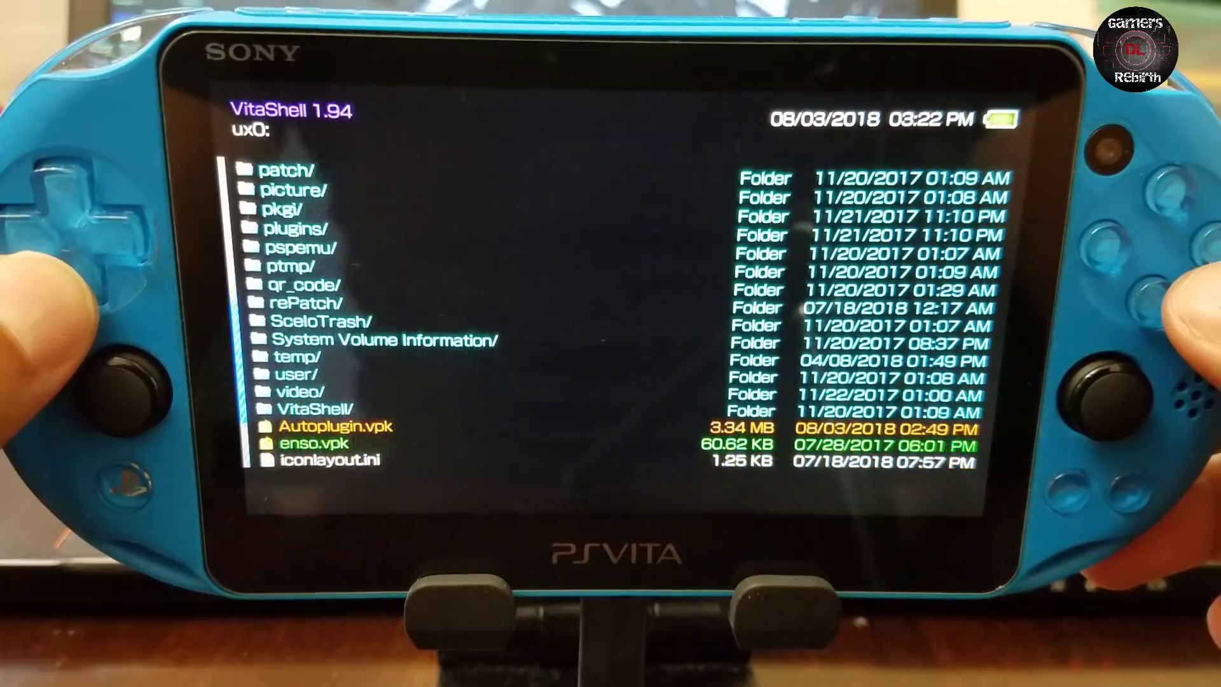
{"action": "key", "text": "Down"}
{"action": "key", "text": "Down"}
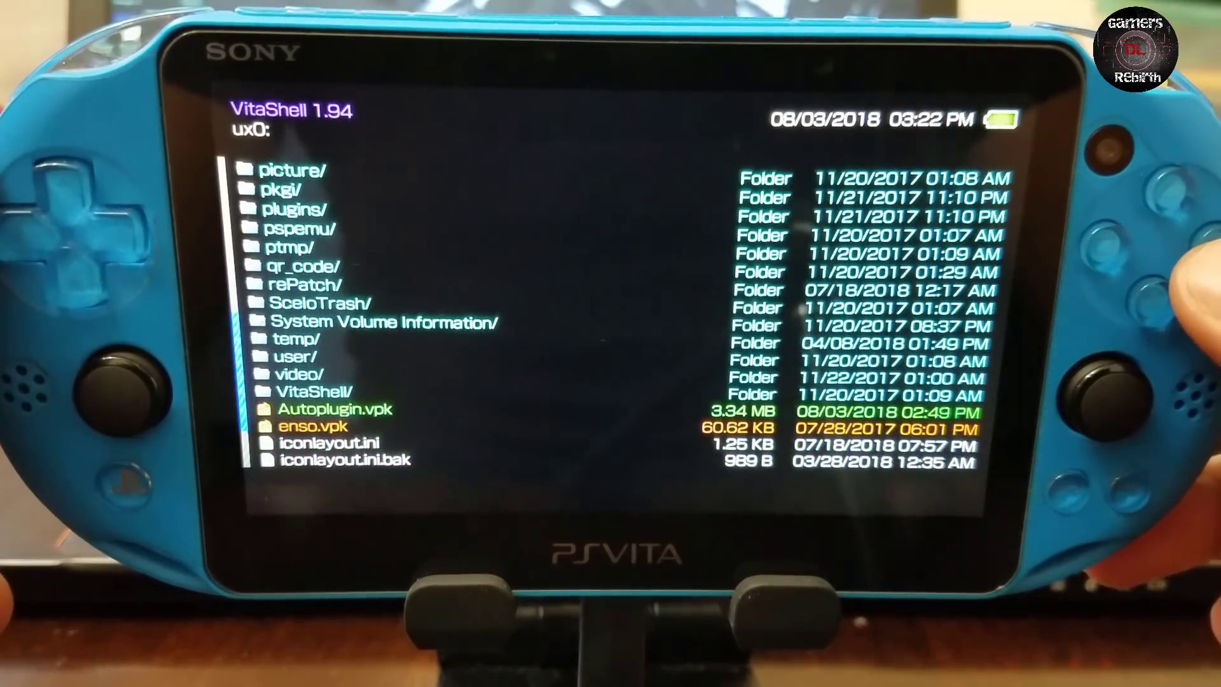
{"action": "key", "text": "x"}
{"action": "key", "text": "x"}
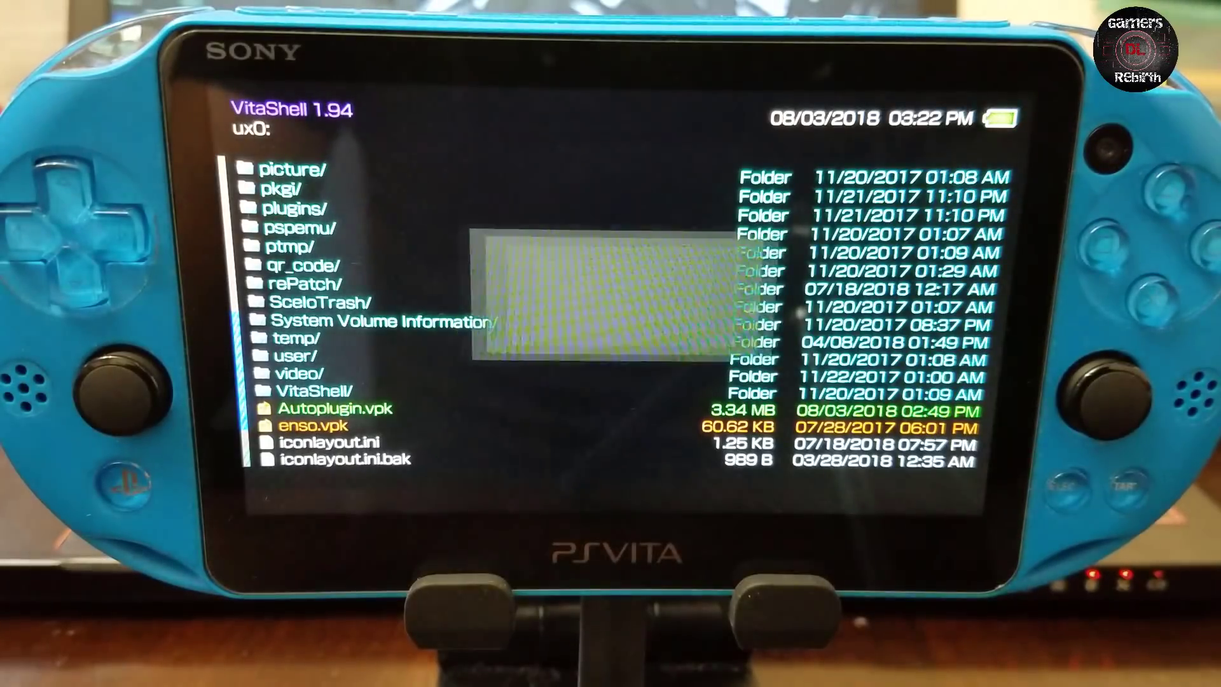
{"action": "key", "text": "o"}
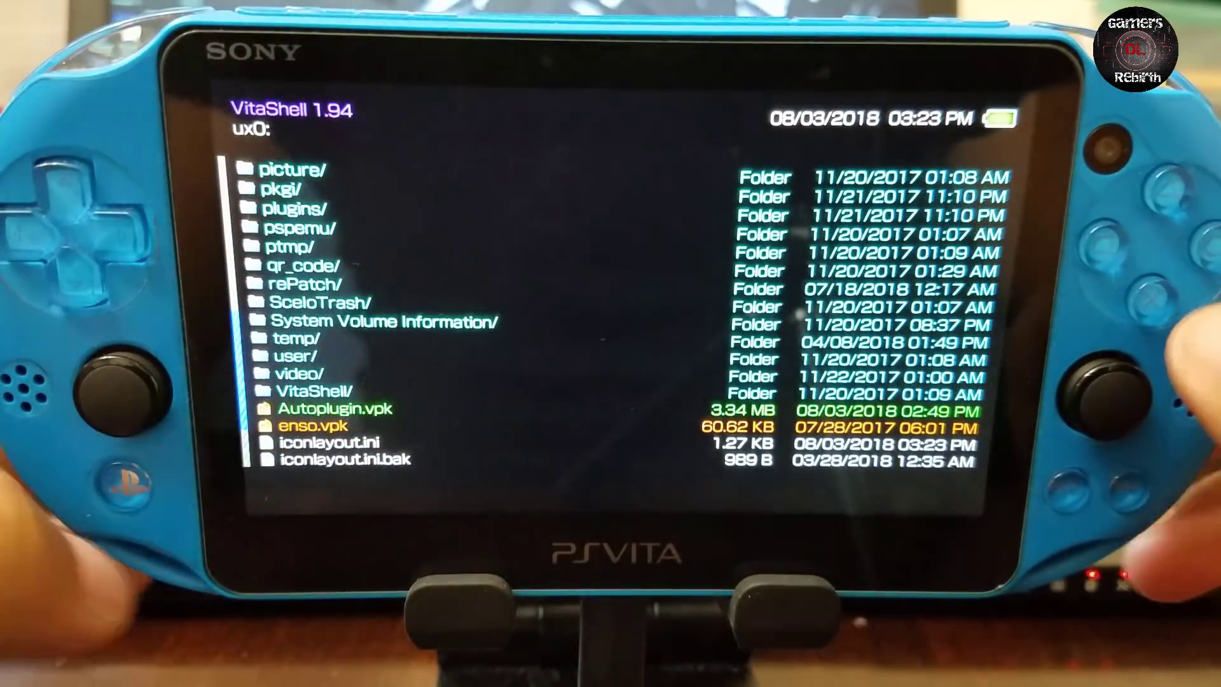
{"action": "key", "text": "super"}
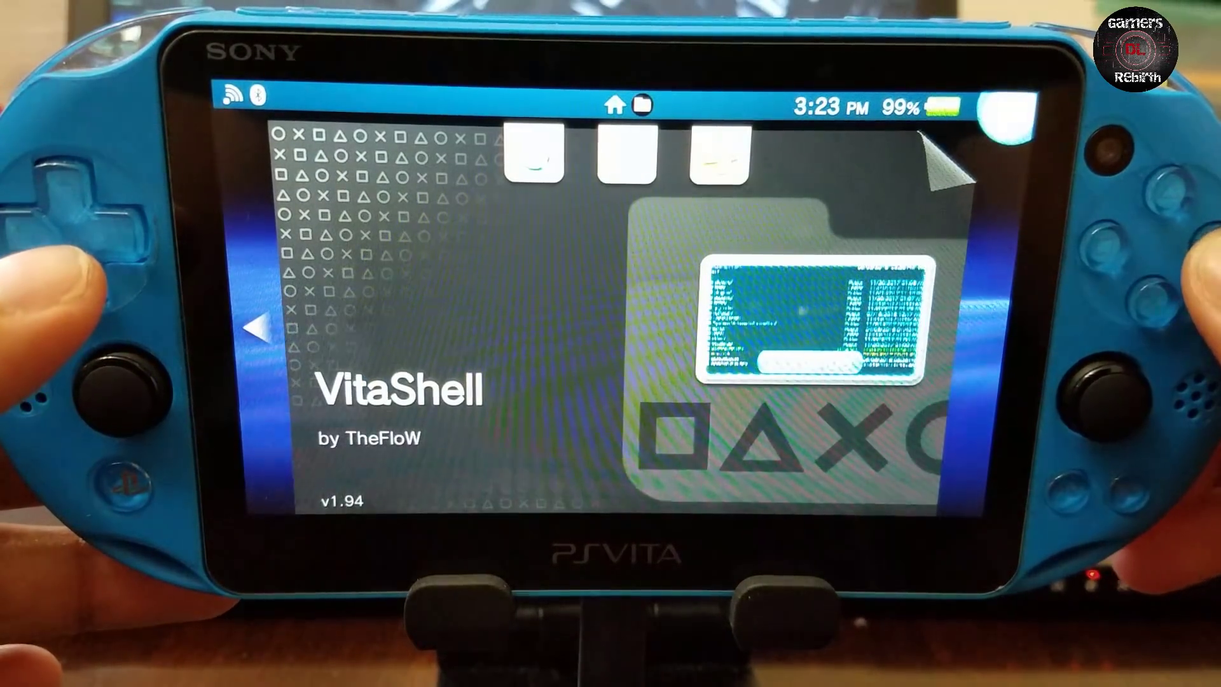
Step: Find the Autoplugin bubble on the Vita home screen and start it from its LiveArea page
{"action": "key", "text": "super"}
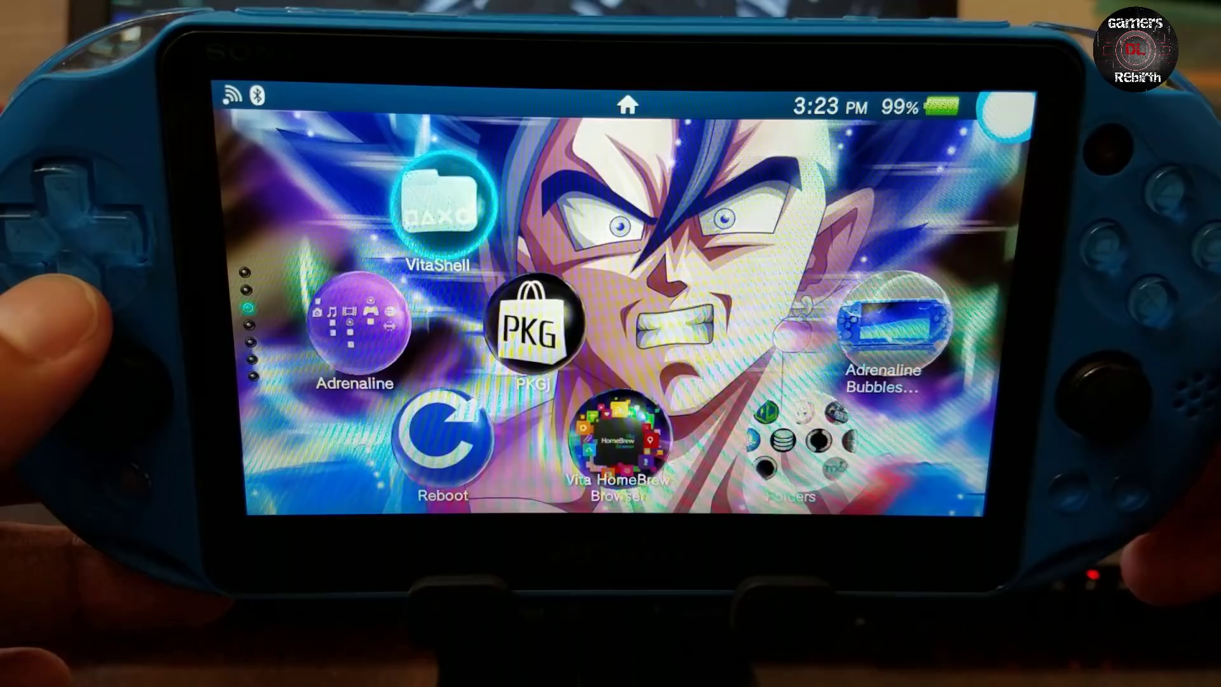
{"action": "scroll", "coordinate": [611, 305], "scroll_direction": "down", "scroll_amount": 3}
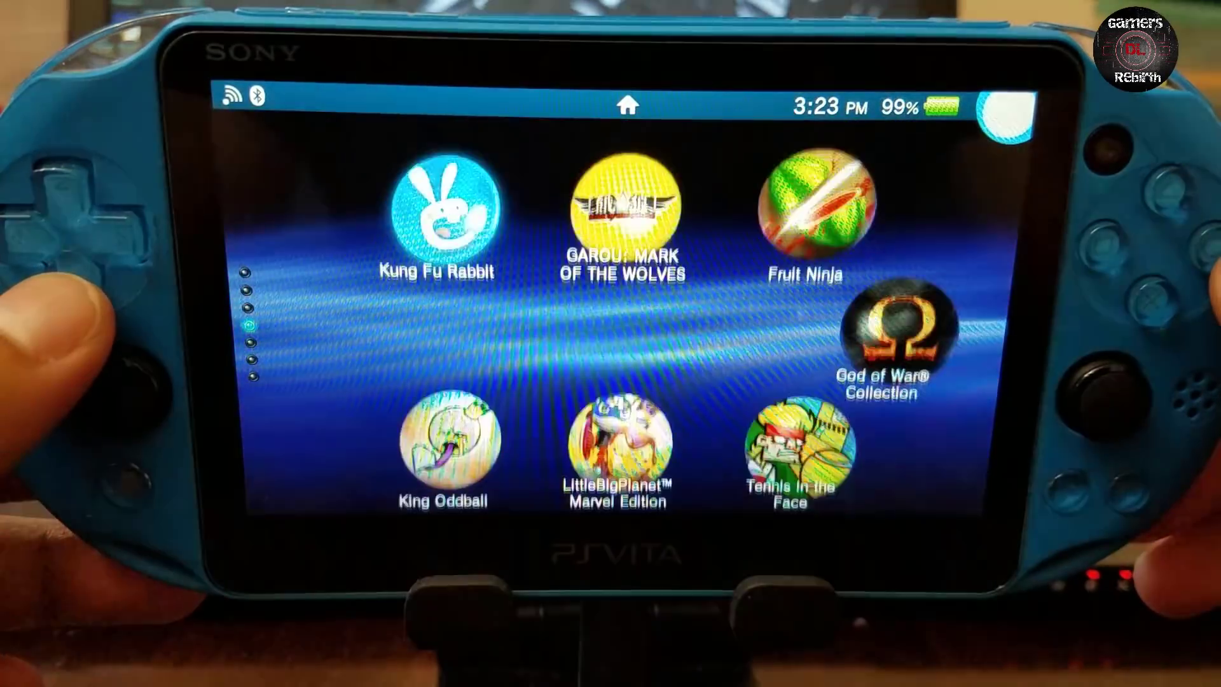
{"action": "scroll", "coordinate": [610, 305], "scroll_direction": "down", "scroll_amount": 1}
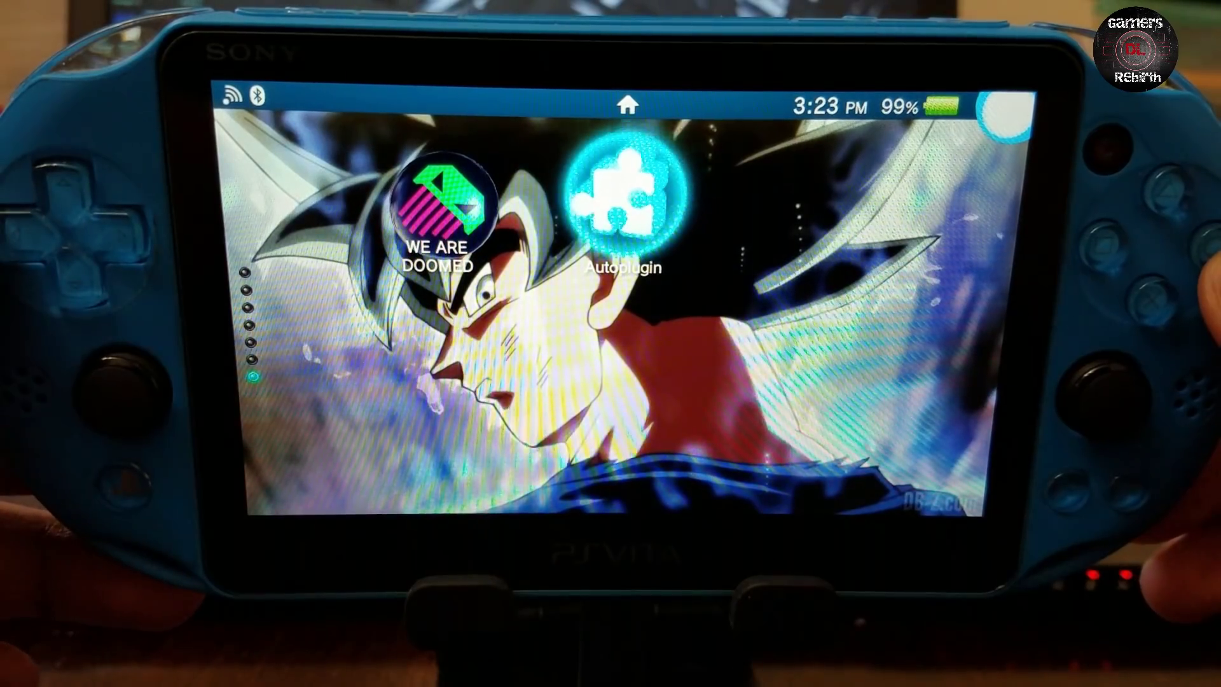
{"action": "key", "text": "Return"}
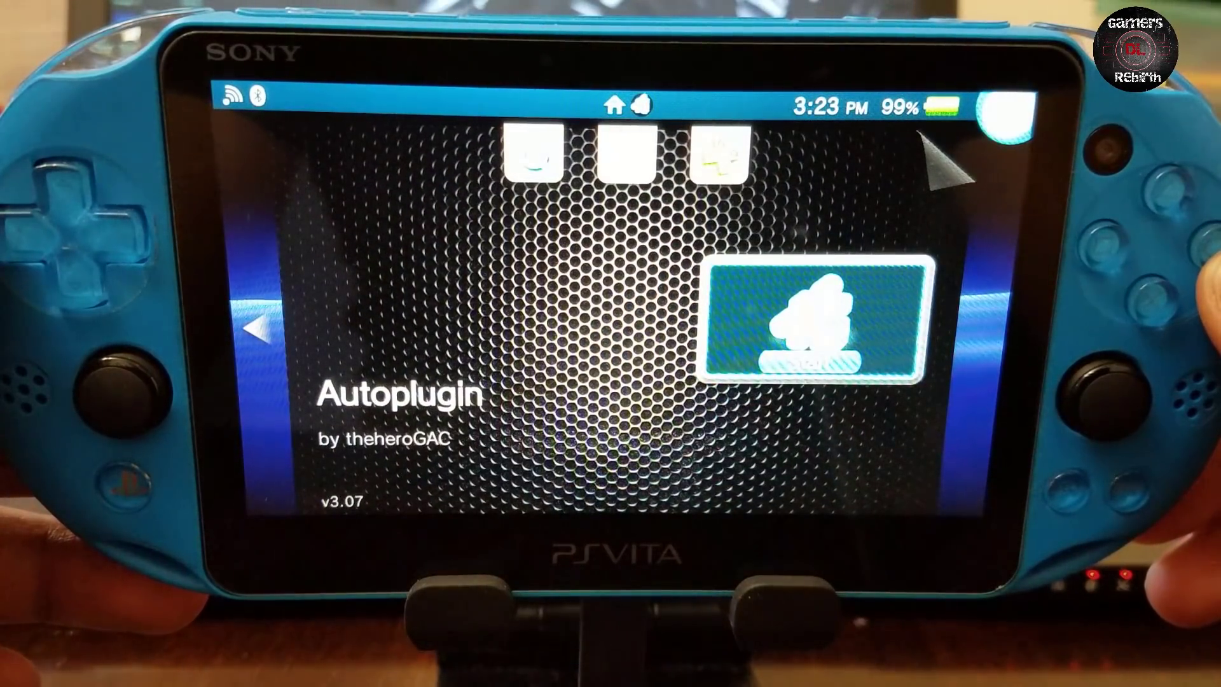
{"action": "key", "text": "Return"}
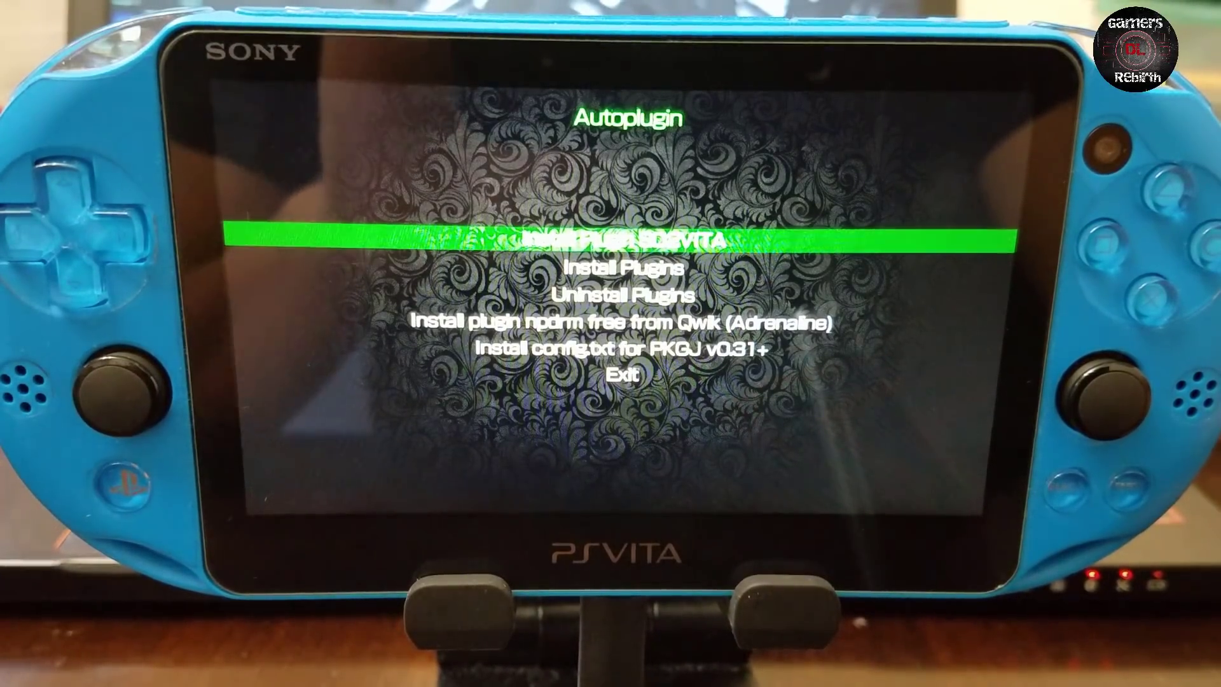
Step: Choose Install Plugins from Autoplugin's main menu
{"action": "key", "text": "Down"}
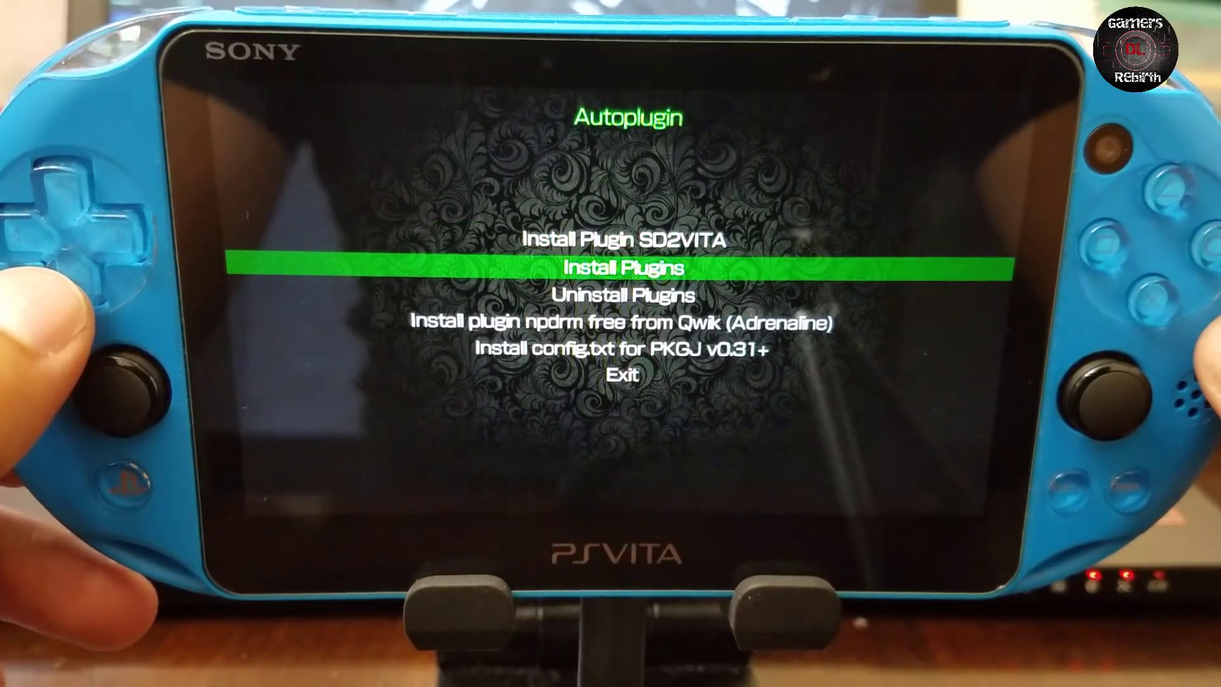
{"action": "key", "text": "Down"}
{"action": "key", "text": "Down"}
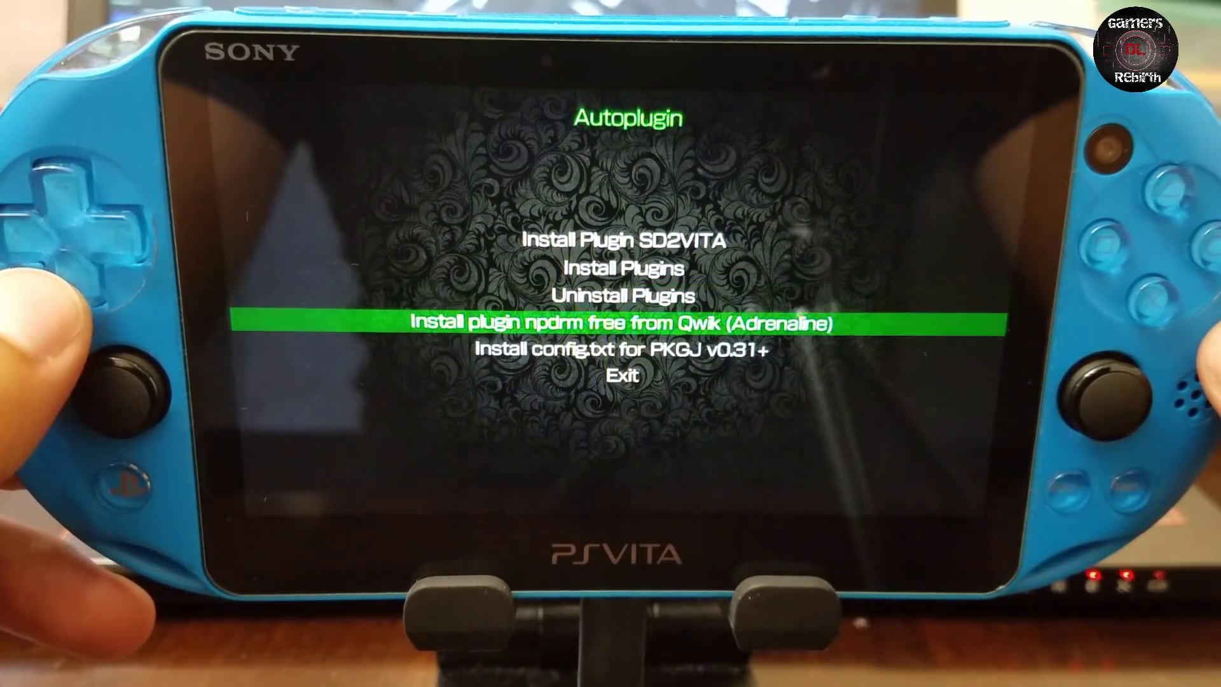
{"action": "key", "text": "Down"}
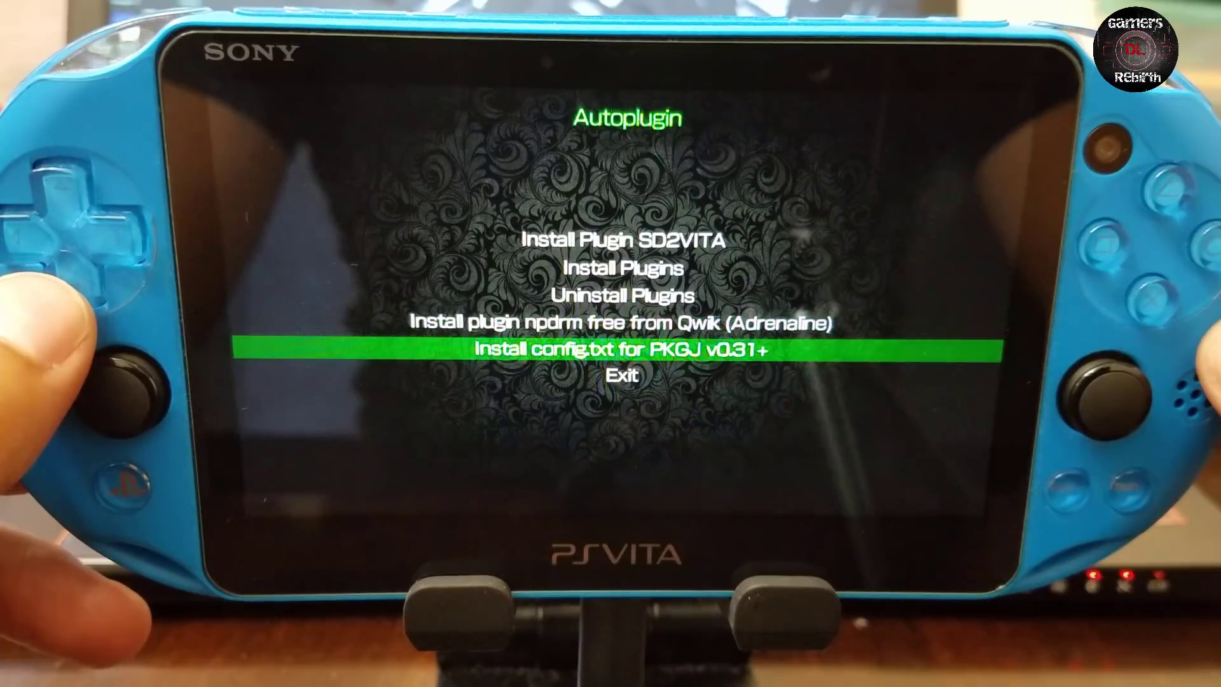
{"action": "key", "text": "Up"}
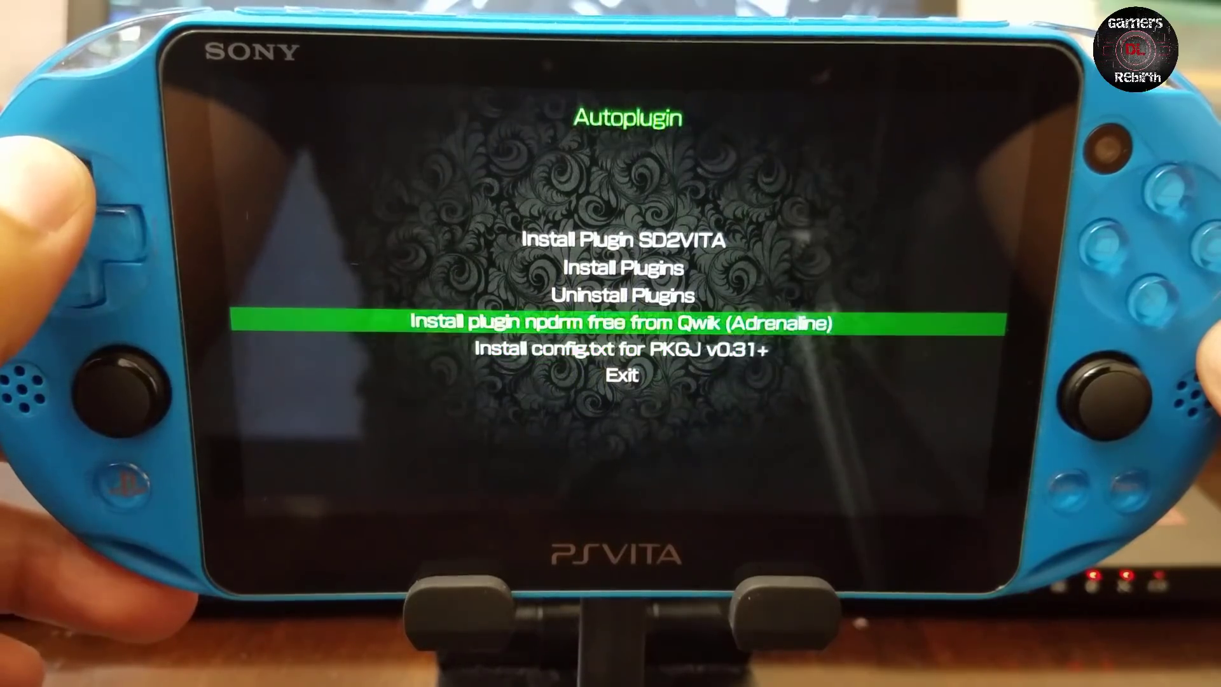
{"action": "key", "text": "Up"}
{"action": "key", "text": "Up"}
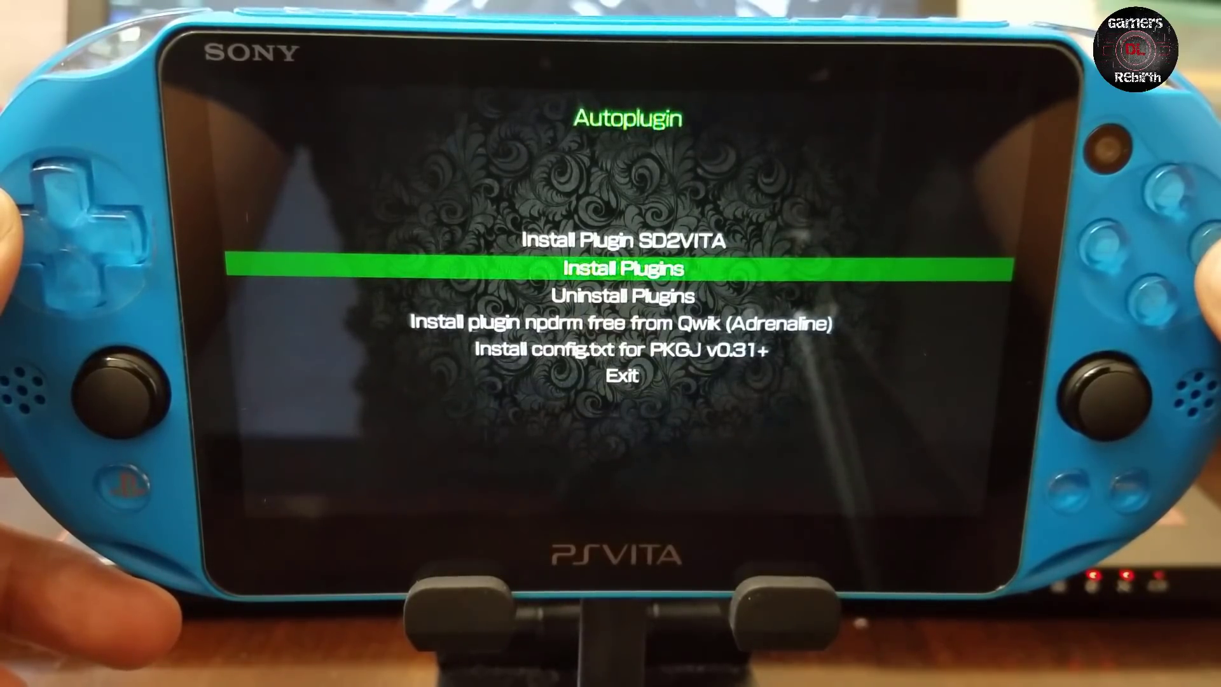
{"action": "key", "text": "Down"}
{"action": "key", "text": "Up"}
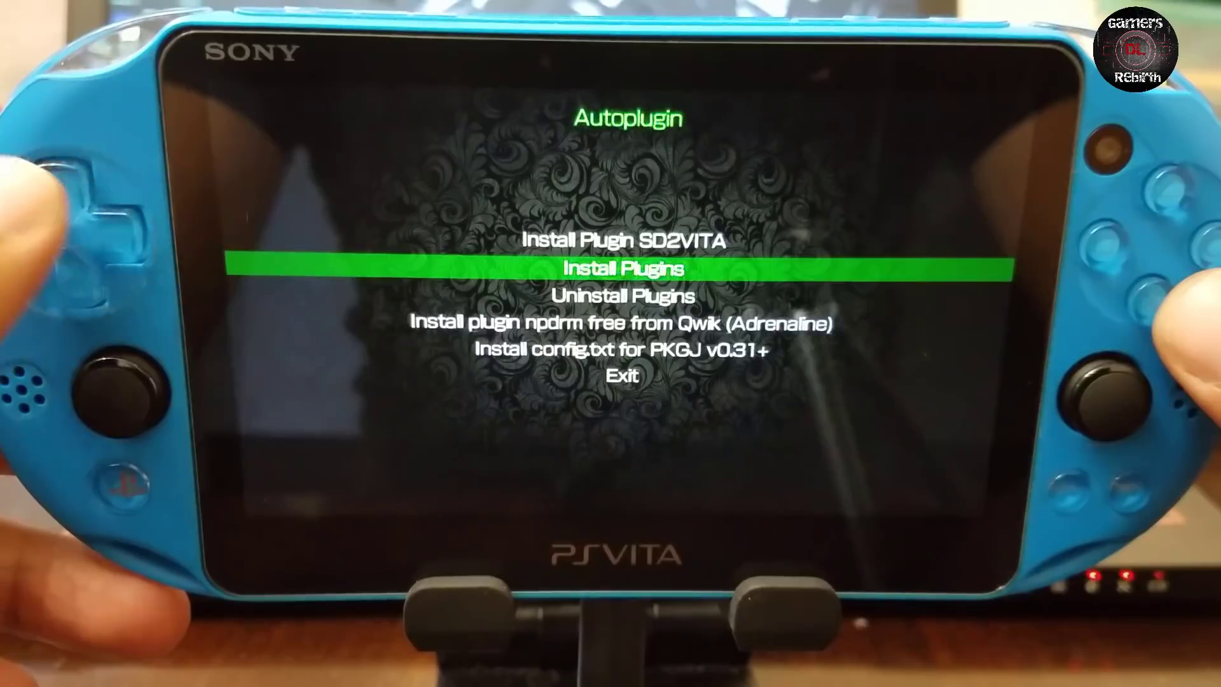
{"action": "key", "text": "Return"}
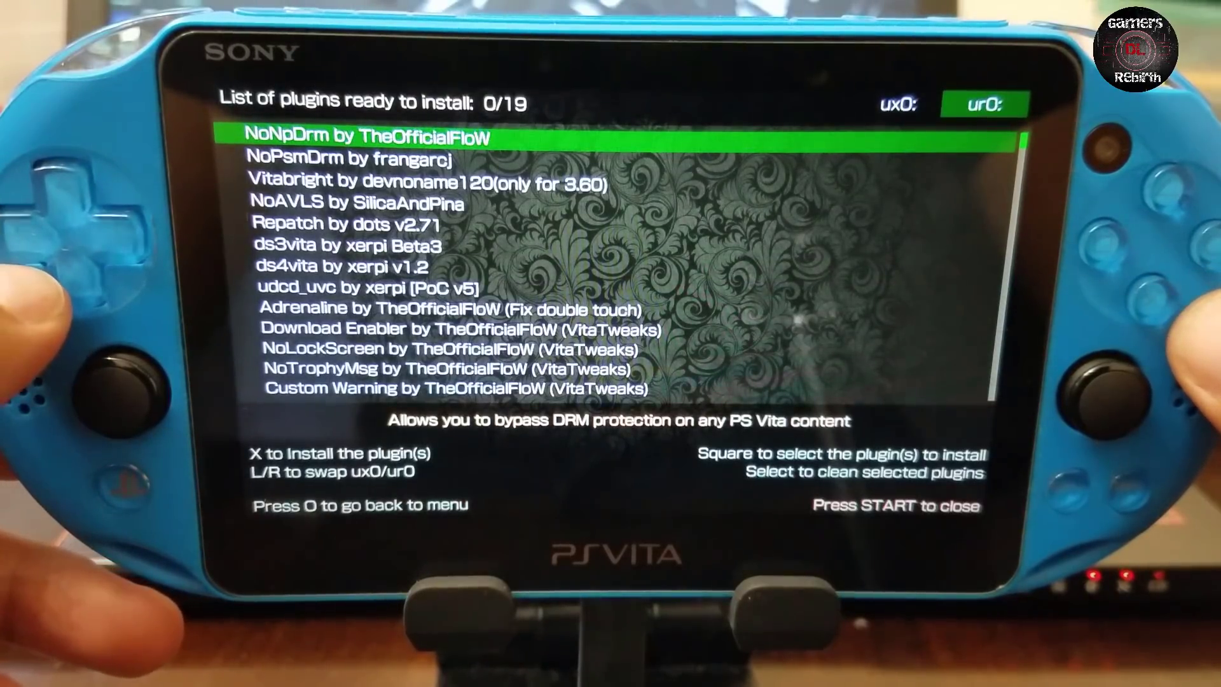
Step: Scroll the plugin list past Vitabright, NoAVLS, Adrenaline and others to udcd_uvc by xerpi
{"action": "key", "text": "Down"}
{"action": "key", "text": "Down"}
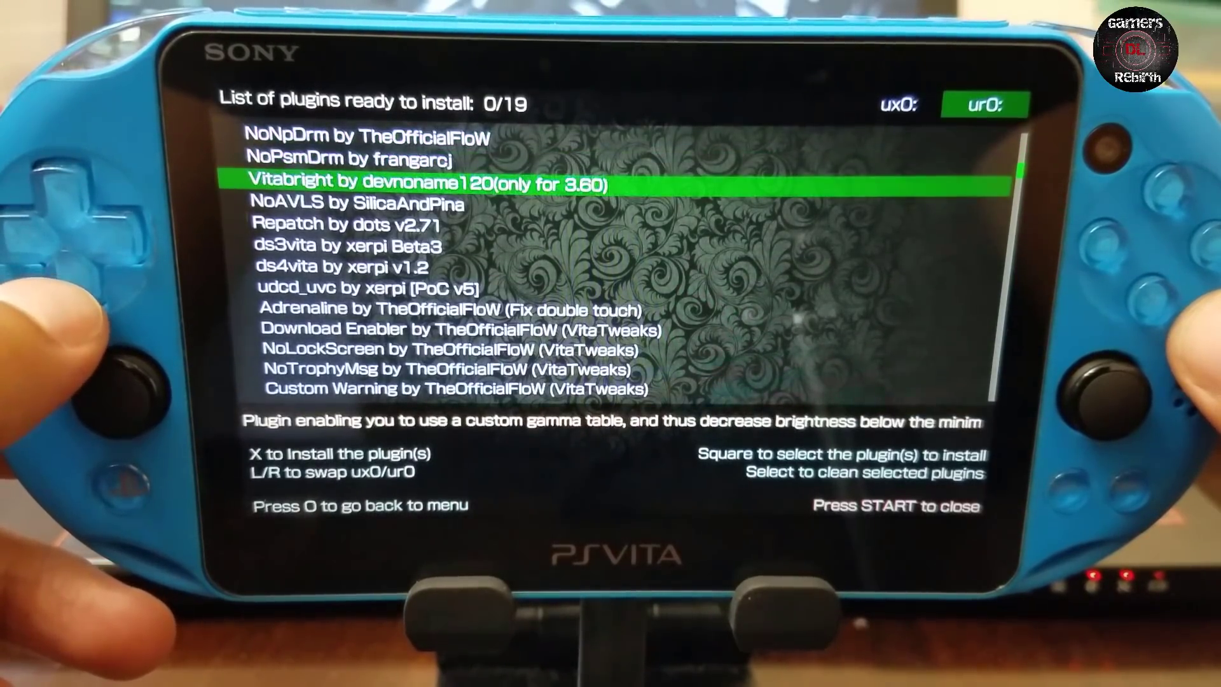
{"action": "key", "text": "Down"}
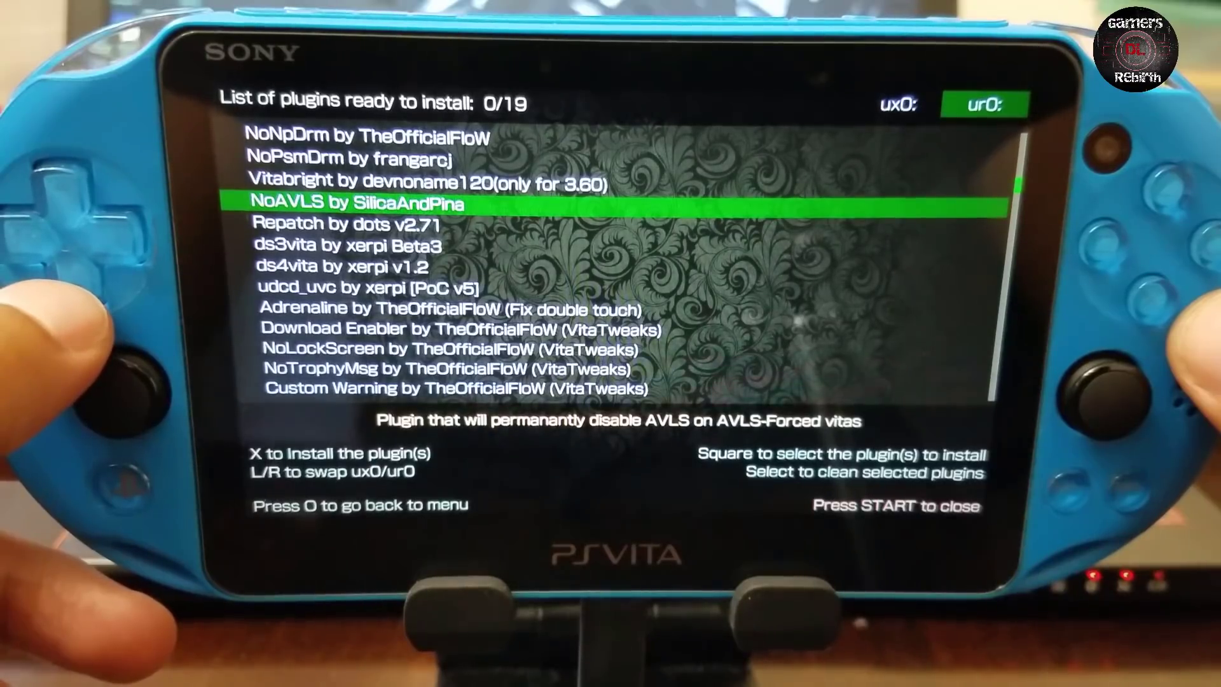
{"action": "key", "text": "Down"}
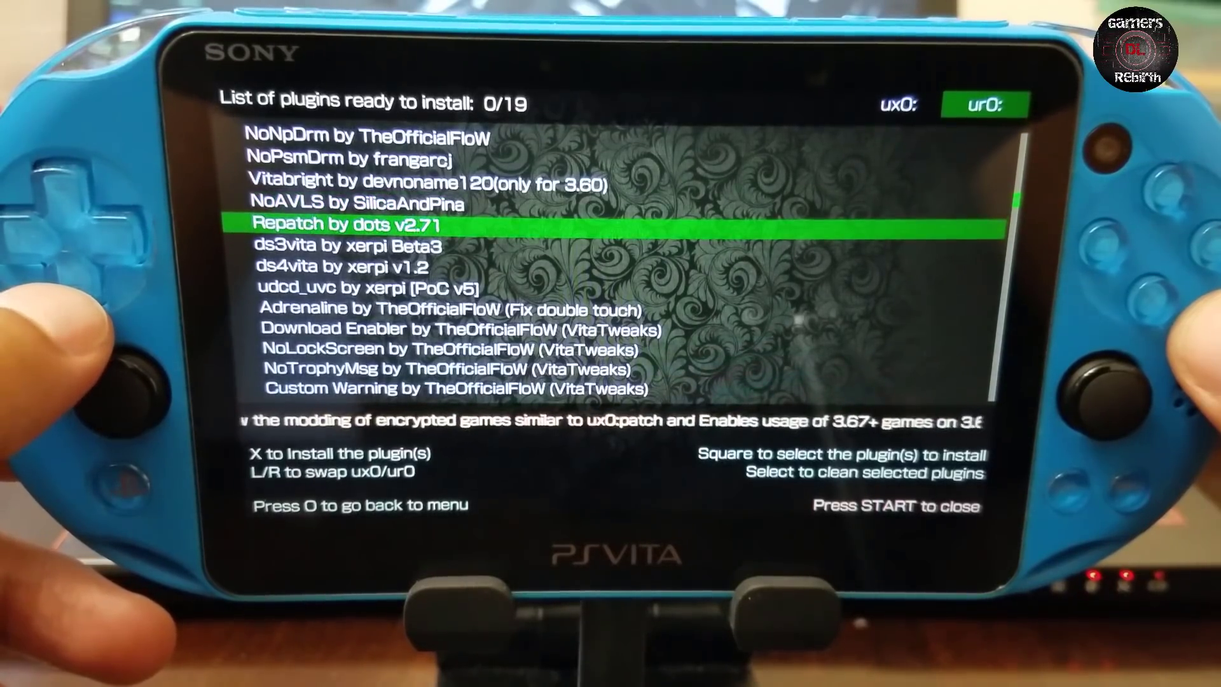
{"action": "key", "text": "Down"}
{"action": "key", "text": "Down"}
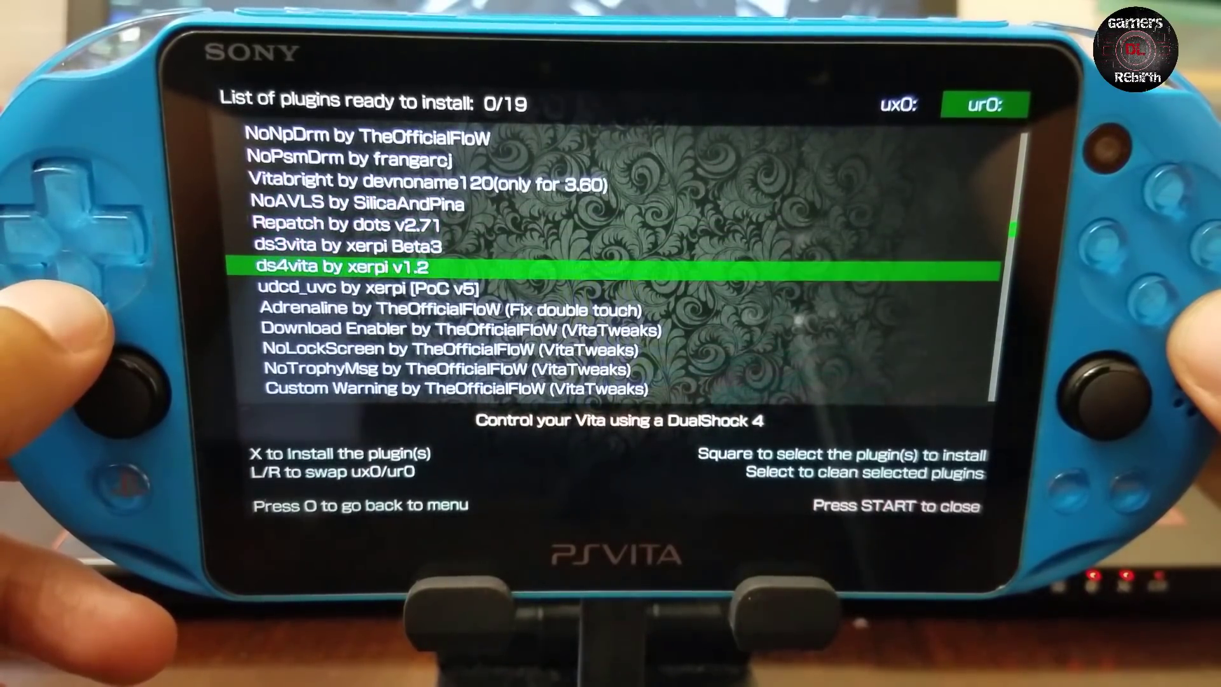
{"action": "key", "text": "Down"}
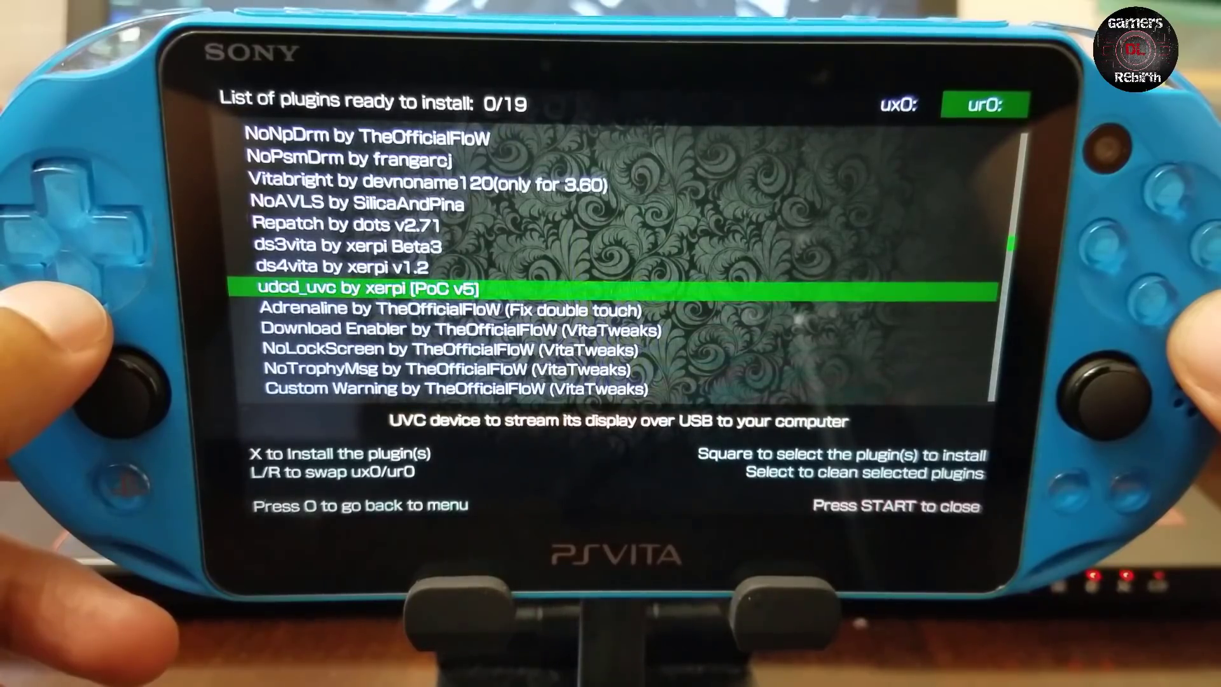
{"action": "key", "text": "Down"}
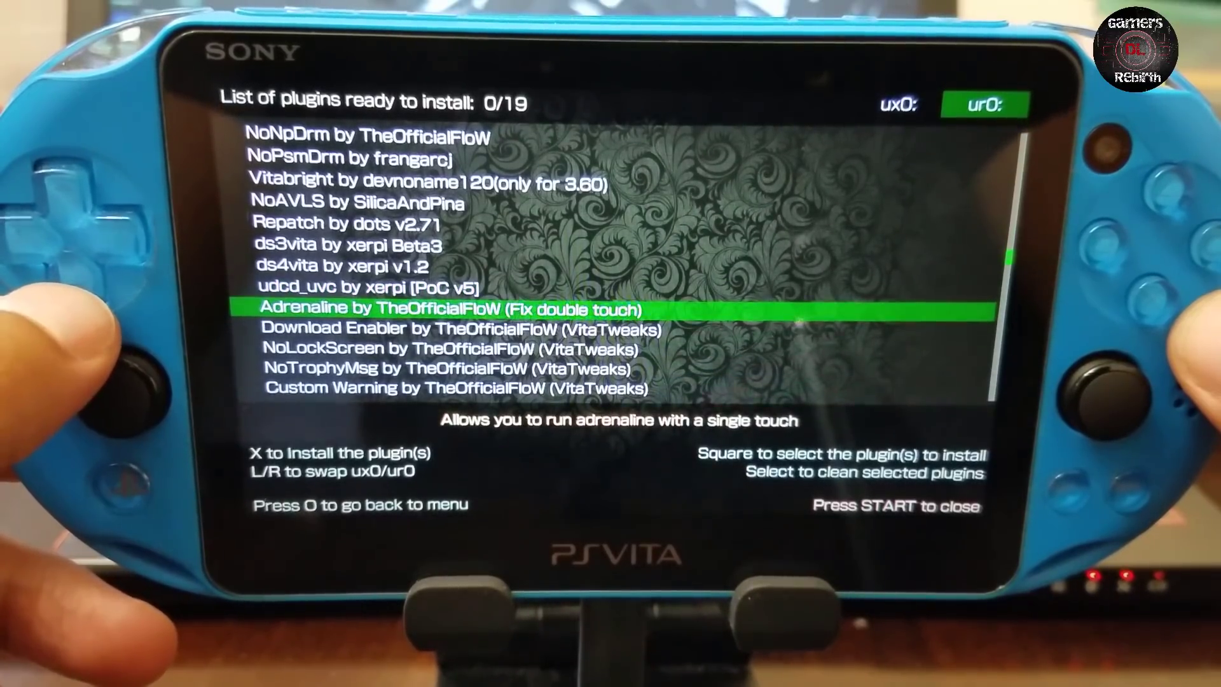
{"action": "key", "text": "Down"}
{"action": "key", "text": "Down"}
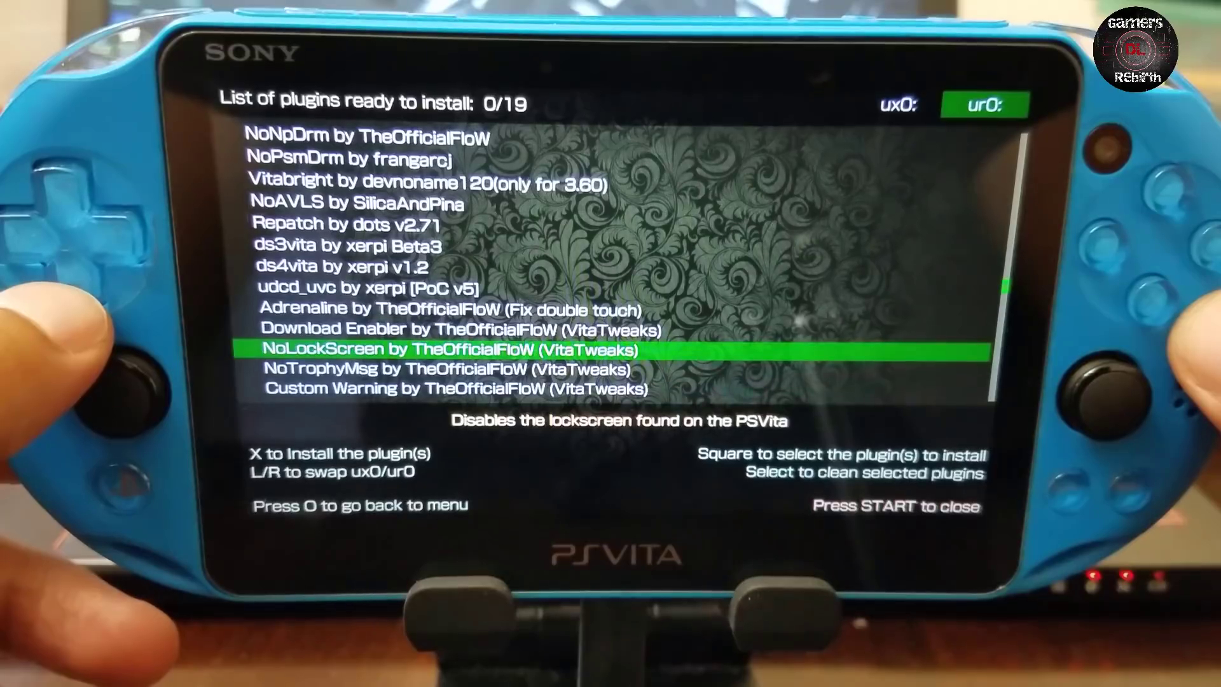
{"action": "key", "text": "Down"}
{"action": "key", "text": "Down"}
{"action": "key", "text": "Down"}
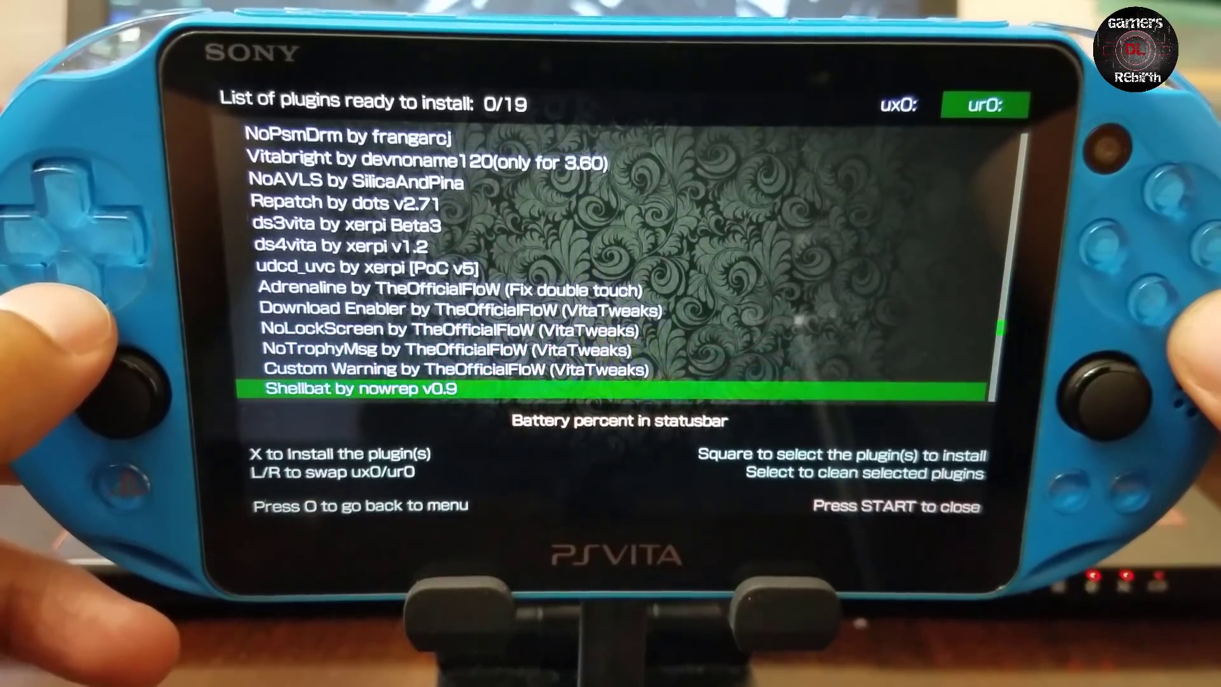
{"action": "key", "text": "Down"}
{"action": "key", "text": "Down"}
{"action": "key", "text": "Down"}
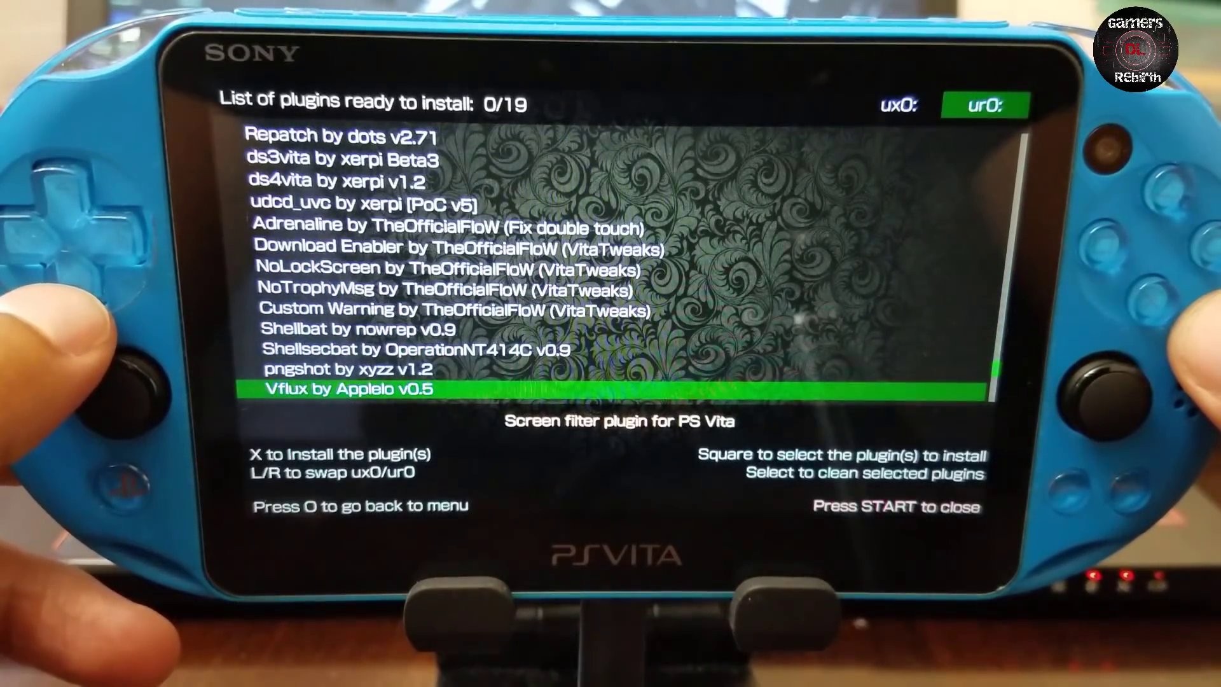
{"action": "key", "text": "Down"}
{"action": "key", "text": "Down"}
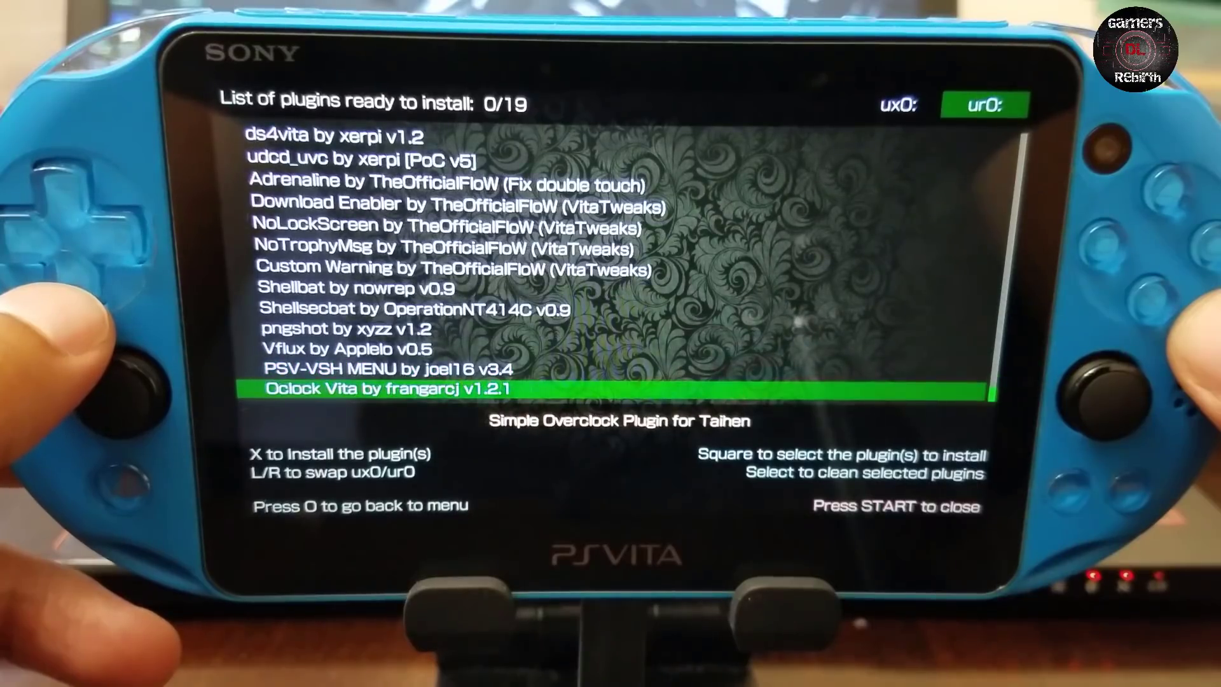
{"action": "key", "text": "Up"}
{"action": "key", "text": "Up"}
{"action": "key", "text": "Up"}
{"action": "key", "text": "Up"}
{"action": "key", "text": "Up"}
{"action": "key", "text": "Up"}
{"action": "key", "text": "Up"}
{"action": "key", "text": "Up"}
{"action": "key", "text": "Up"}
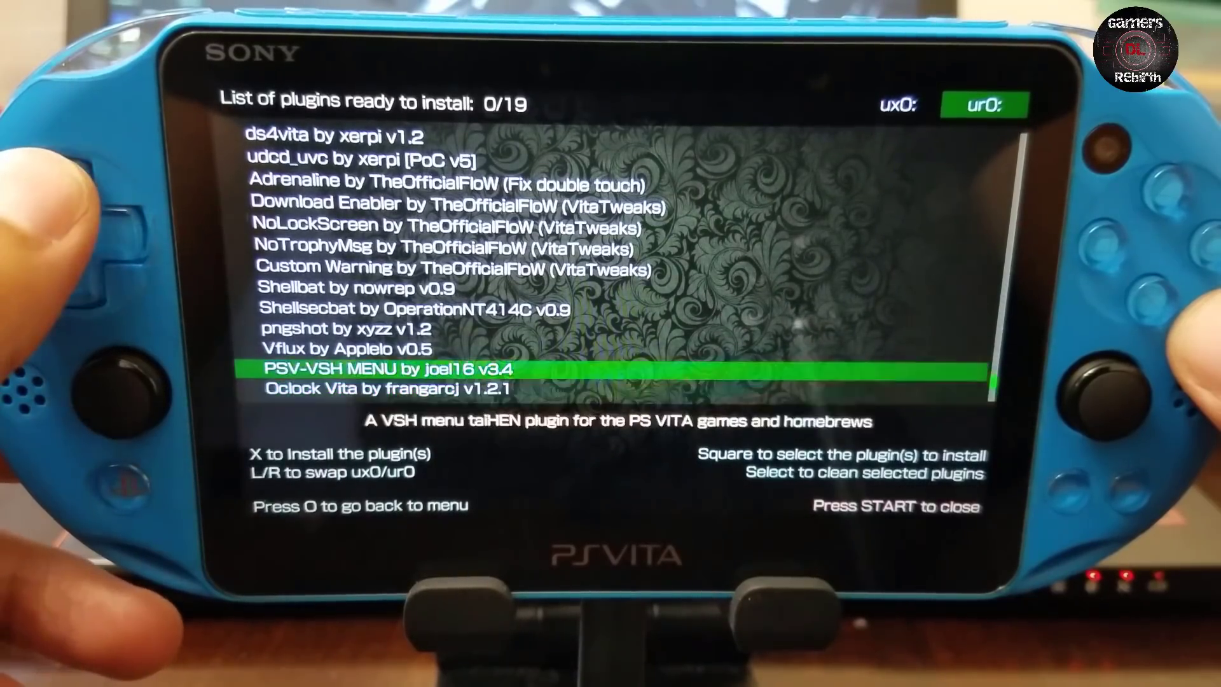
{"action": "key", "text": "Up"}
{"action": "key", "text": "Up"}
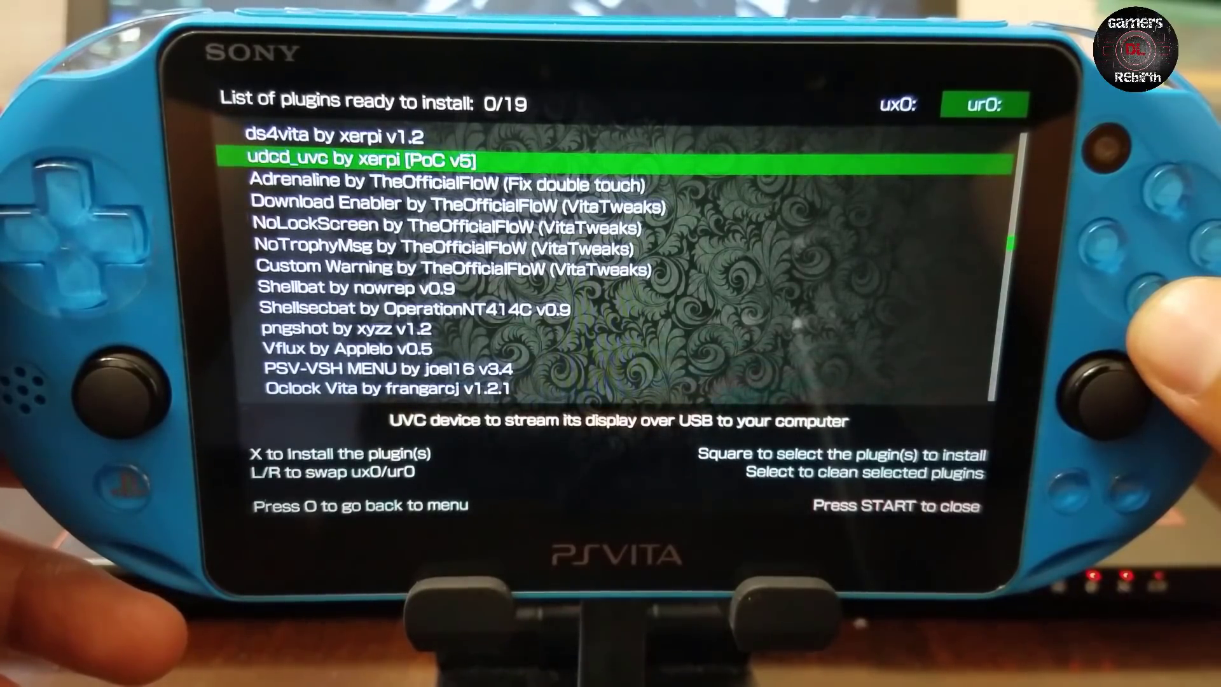
Step: Install the udcd_uvc plugin, close the installer, and confirm restarting the PS Vita
{"action": "key", "text": "x"}
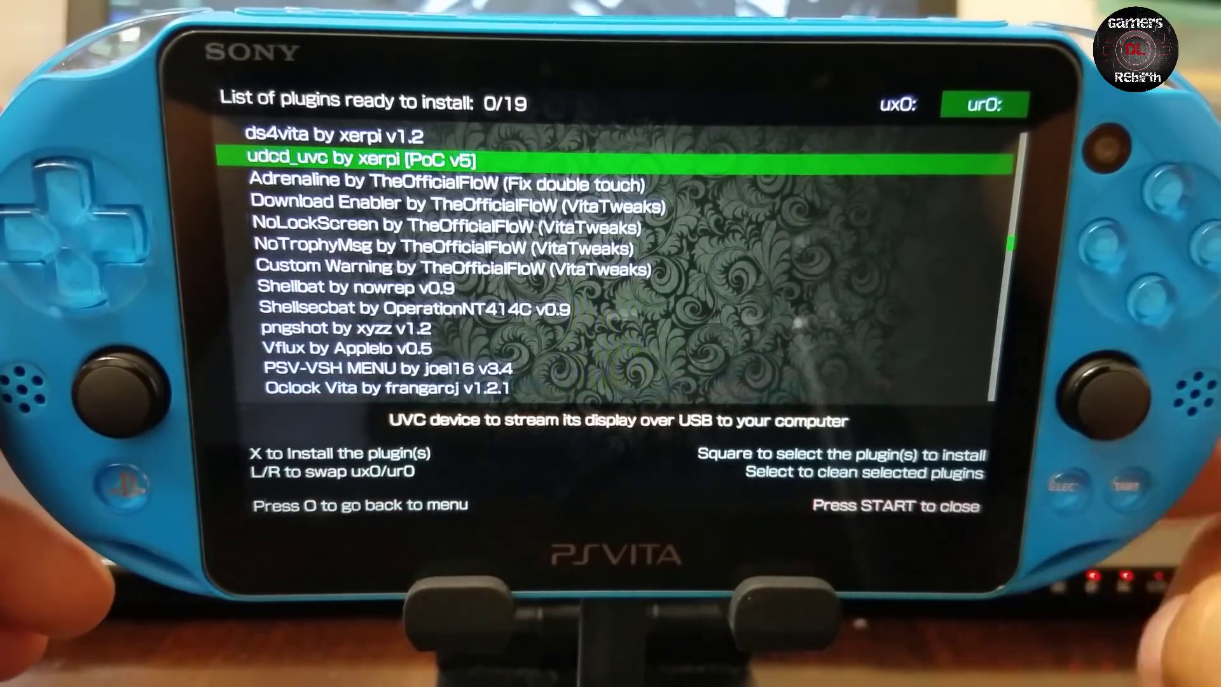
{"action": "key", "text": "x"}
{"action": "key", "text": "o"}
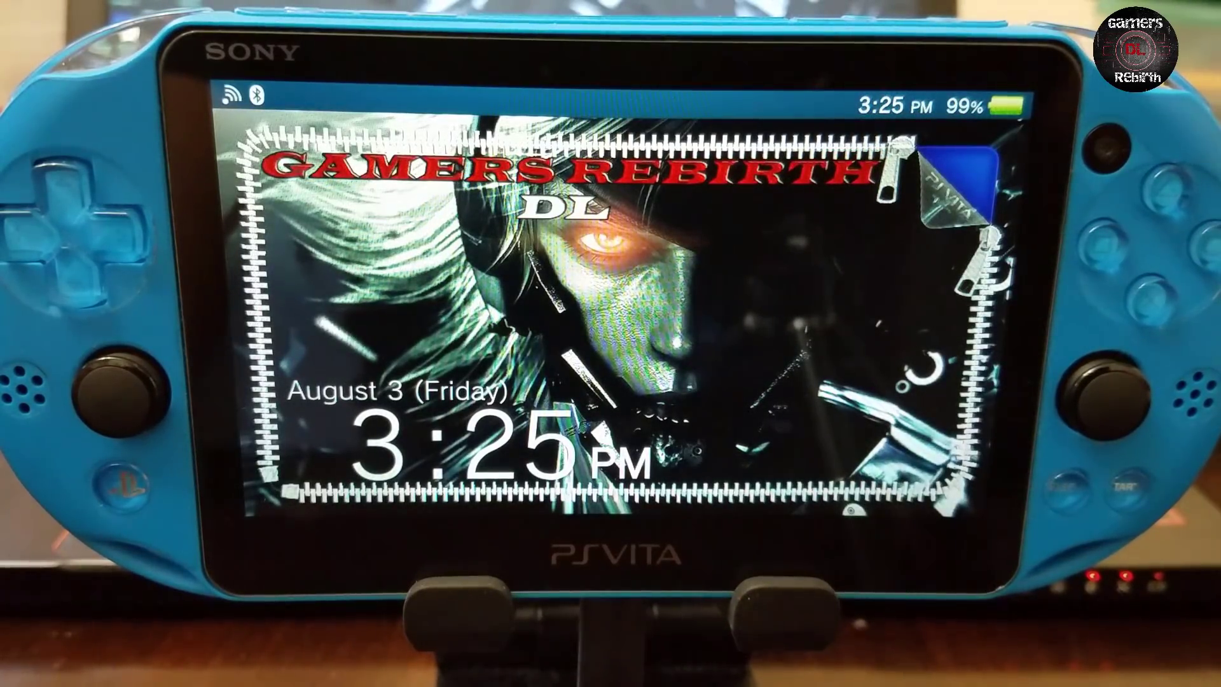
Step: Peel back the lock screen from its top-right corner to unlock the restarted Vita
{"action": "left_click_drag", "start_coordinate": [954, 171], "coordinate": [573, 394]}
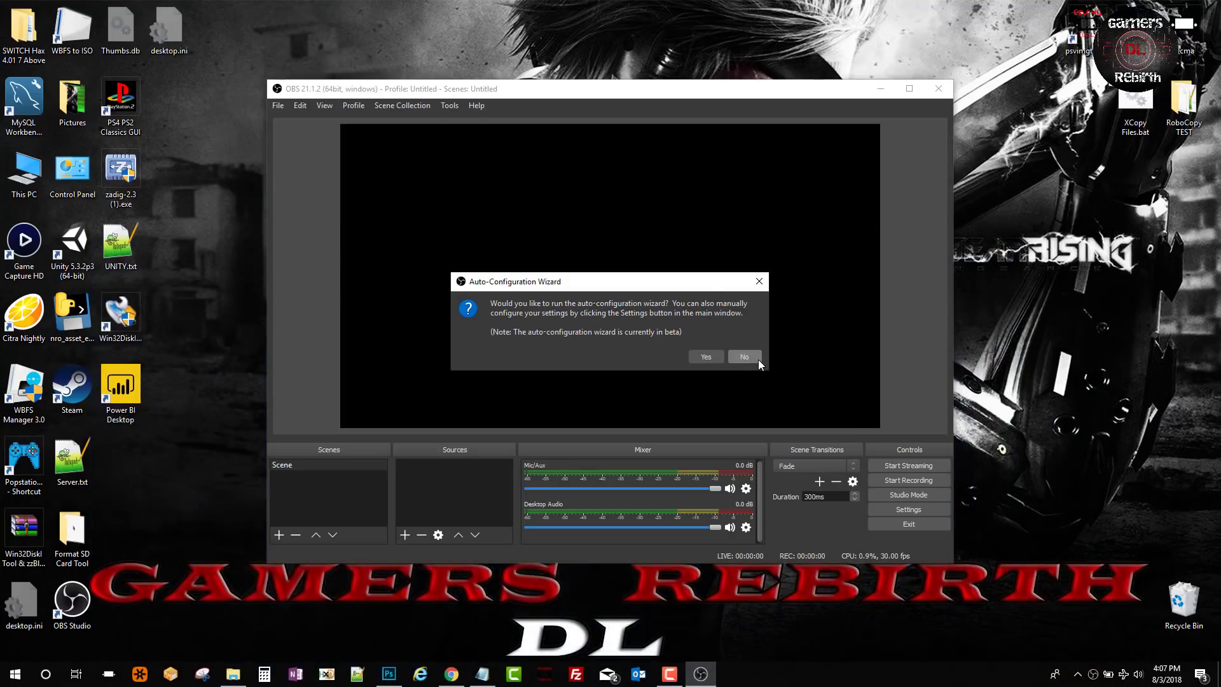
Step: Decline the Auto-Configuration Wizard, dismiss its notice, and maximize the OBS main window
{"action": "left_click", "coordinate": [758, 360]}
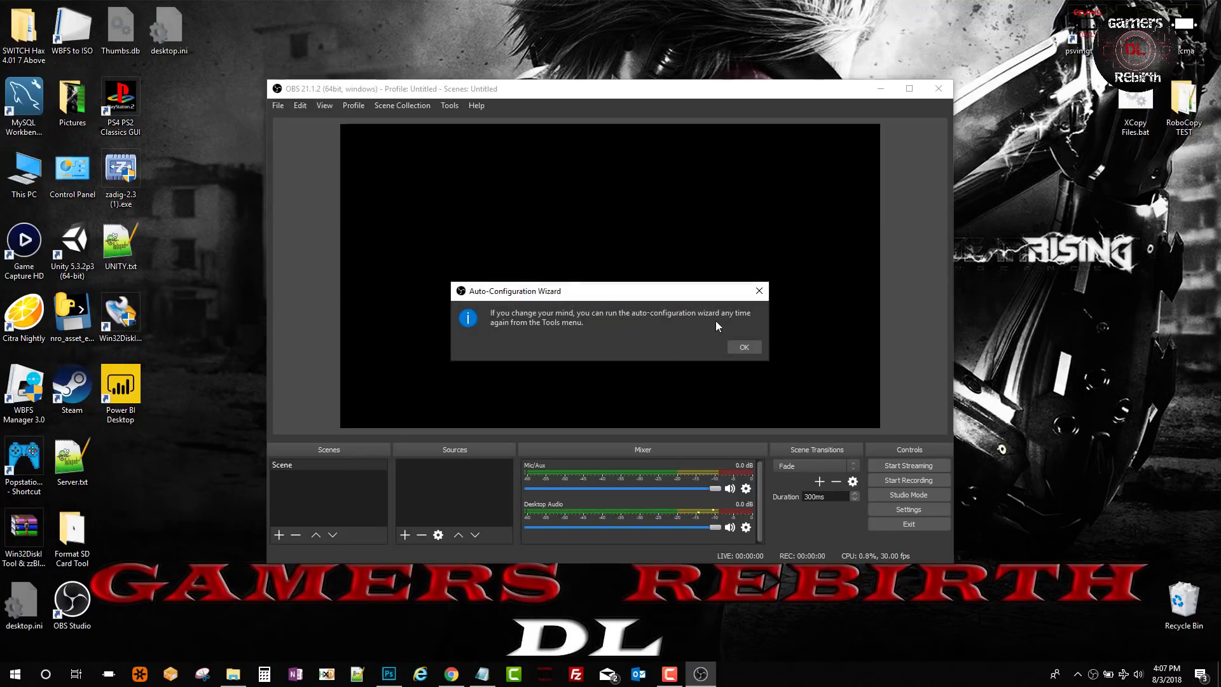
{"action": "left_click", "coordinate": [748, 349]}
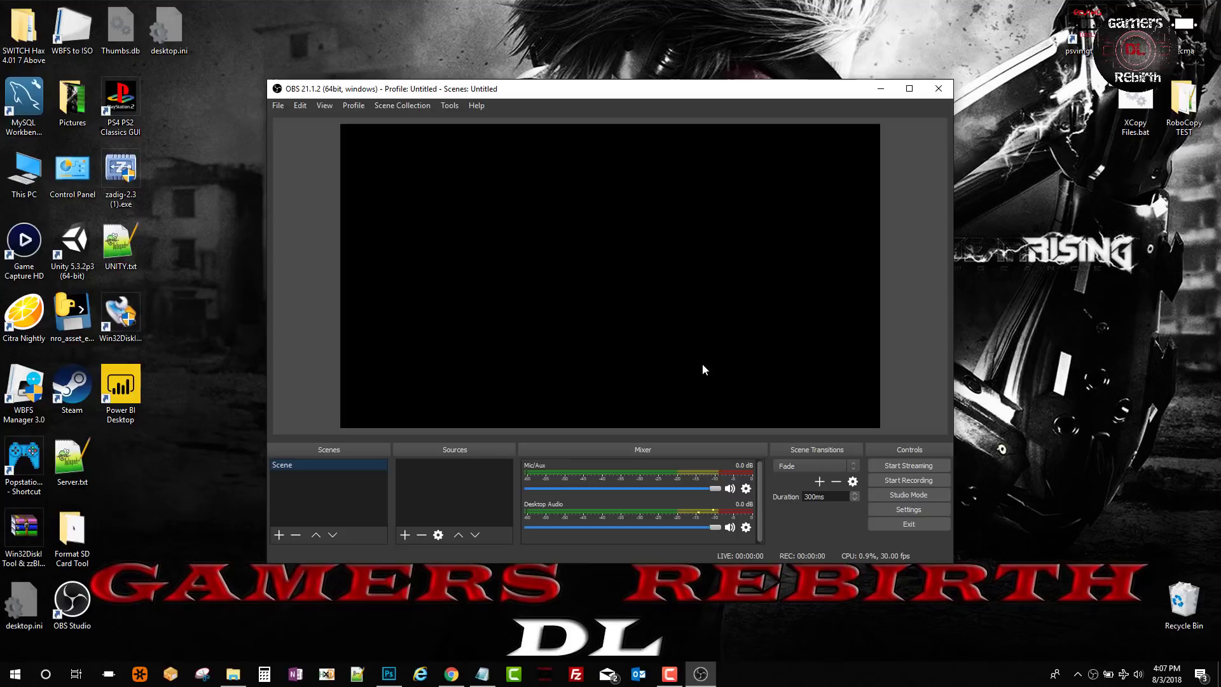
{"action": "double_click", "coordinate": [661, 90]}
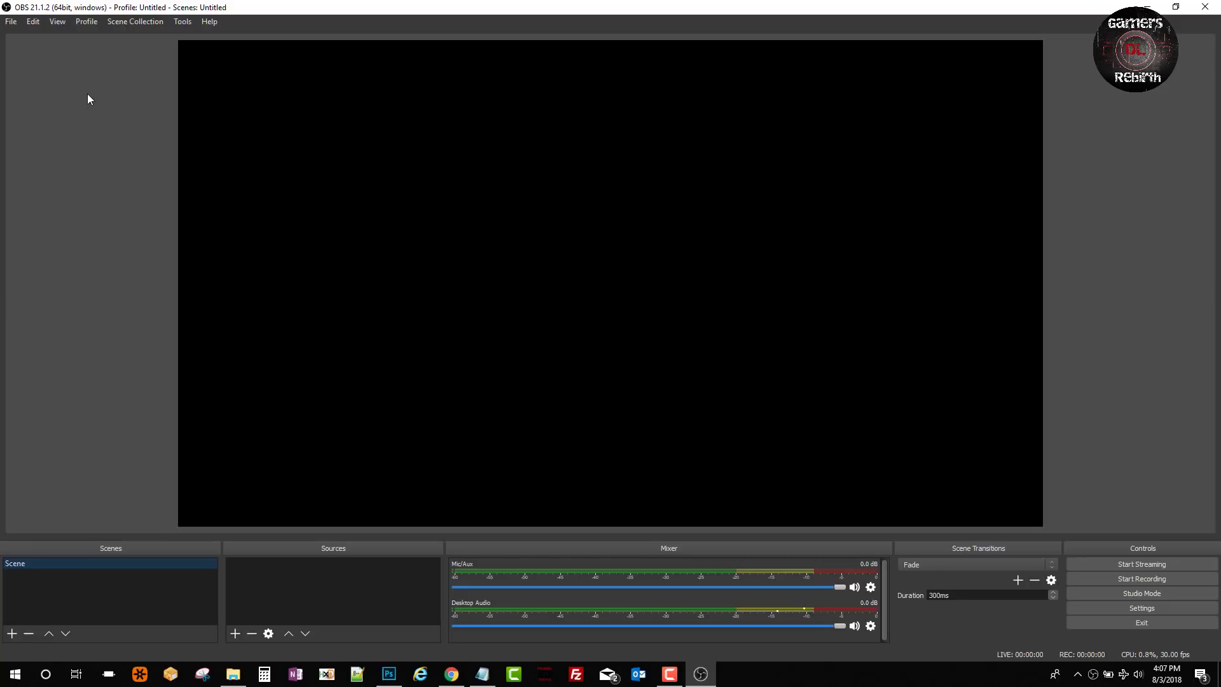
{"action": "left_click", "coordinate": [57, 21]}
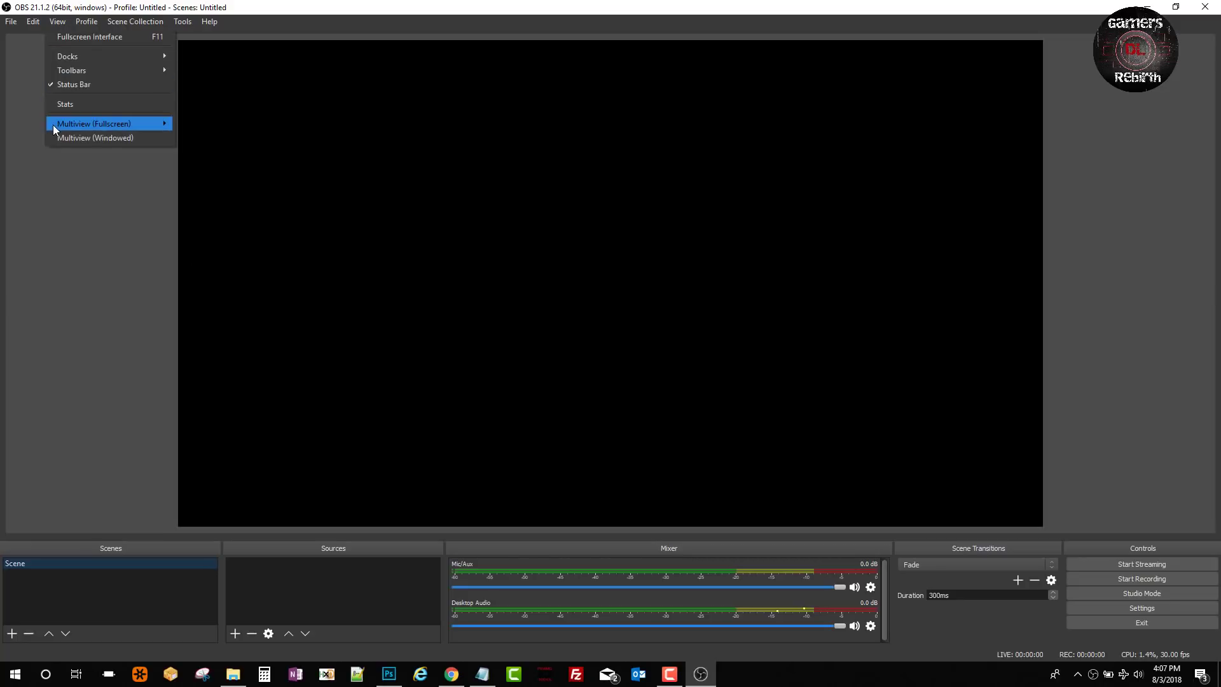
{"action": "mouse_move", "coordinate": [52, 125]}
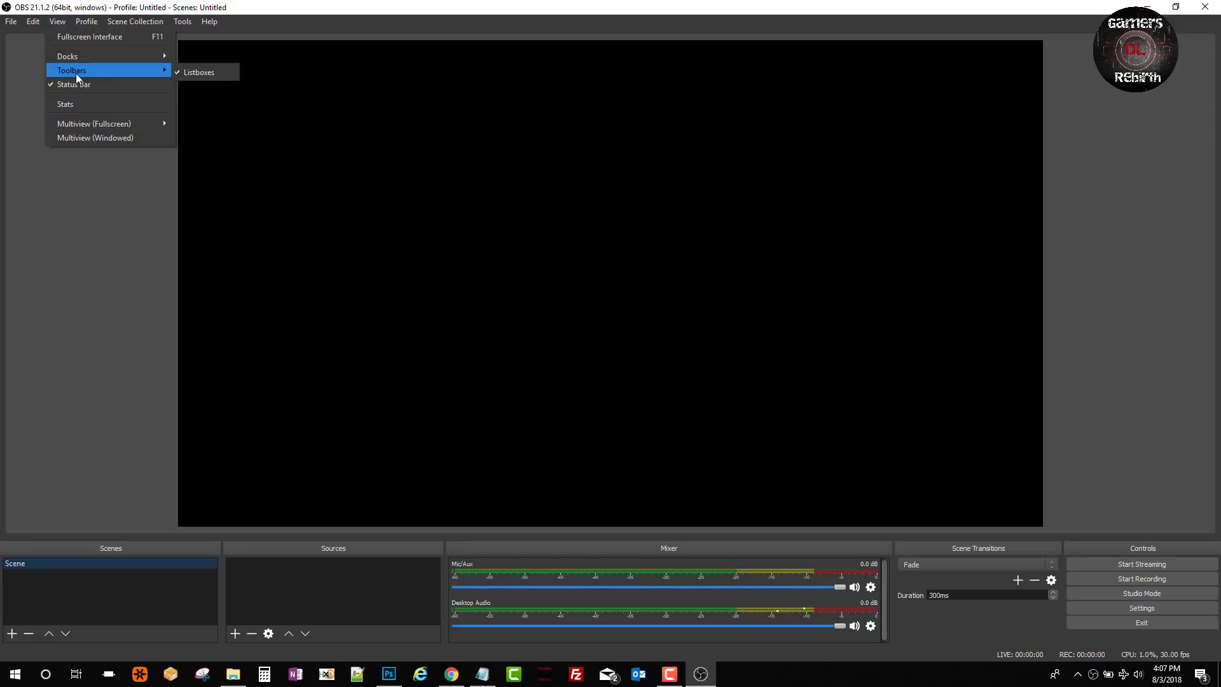
{"action": "mouse_move", "coordinate": [78, 59]}
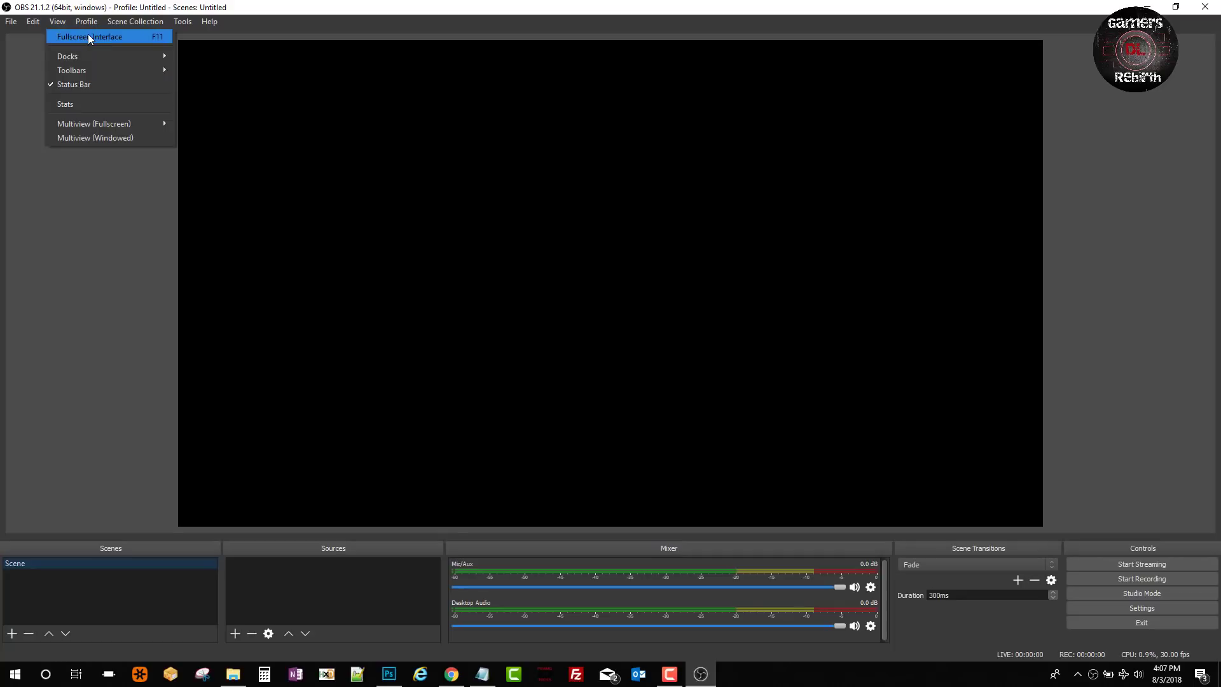
{"action": "left_click", "coordinate": [58, 21]}
{"action": "left_click", "coordinate": [58, 21]}
{"action": "mouse_move", "coordinate": [71, 57]}
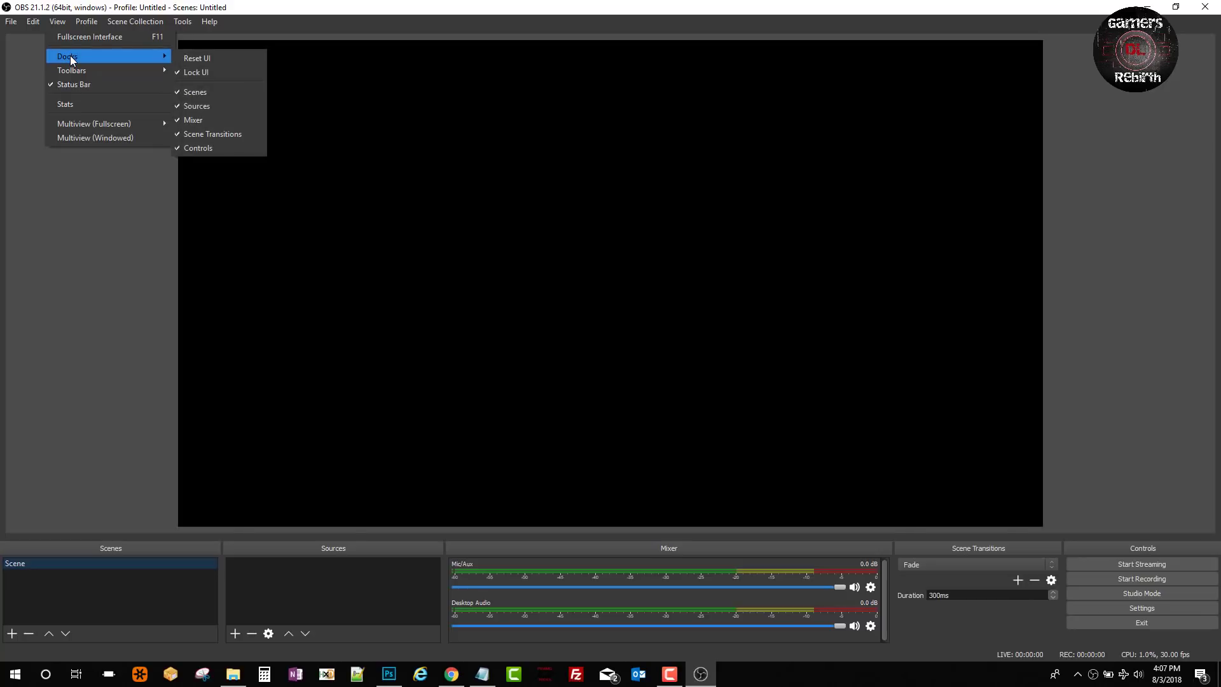
{"action": "mouse_move", "coordinate": [90, 122]}
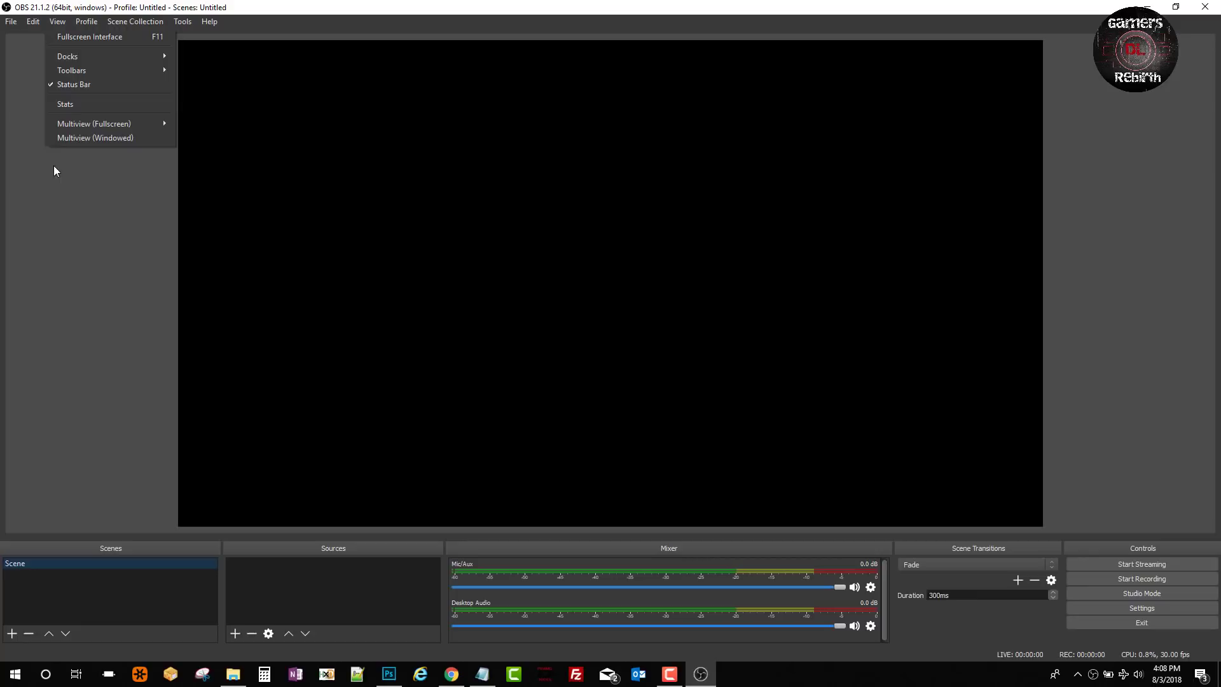
Step: Look over the preview's Preview Scaling and projector options, then close the menu unchanged
{"action": "left_click", "coordinate": [370, 123]}
{"action": "right_click", "coordinate": [370, 123]}
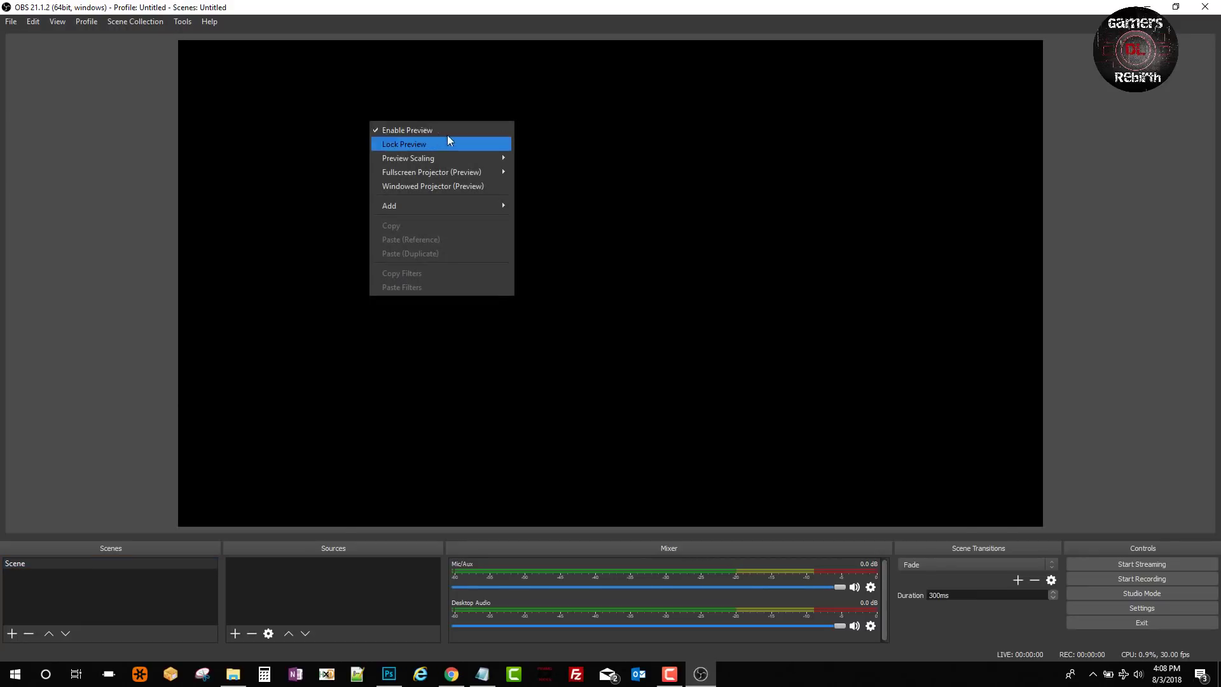
{"action": "mouse_move", "coordinate": [487, 163]}
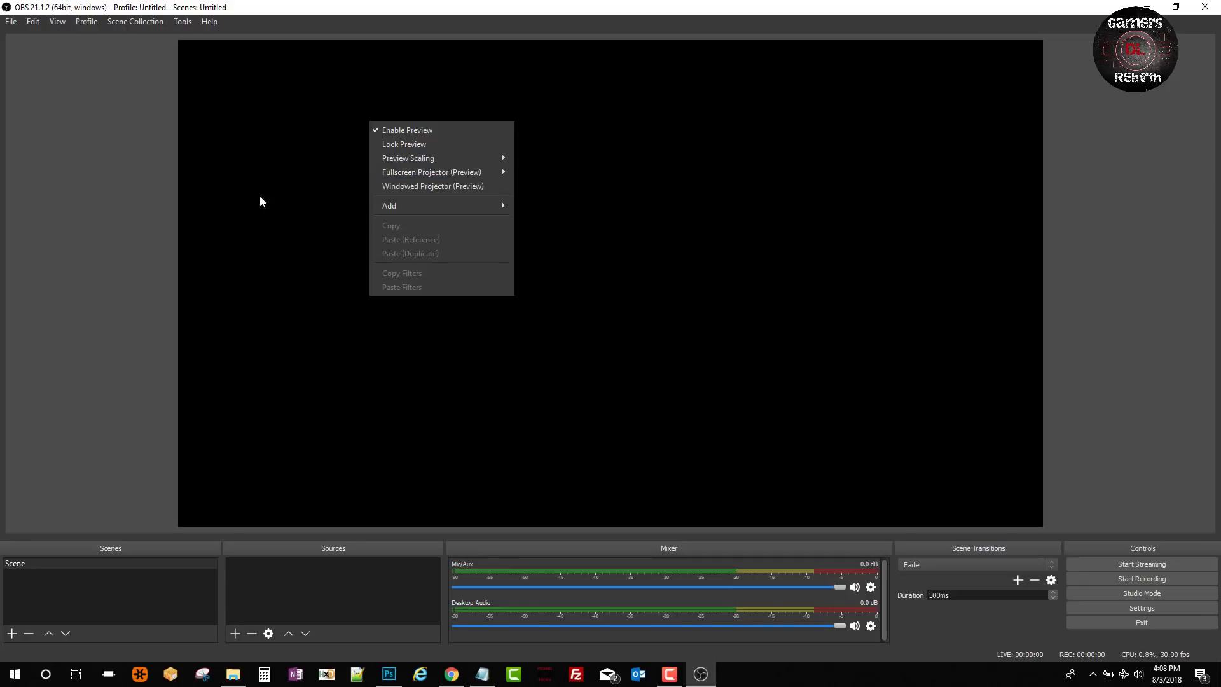
{"action": "left_click", "coordinate": [235, 201]}
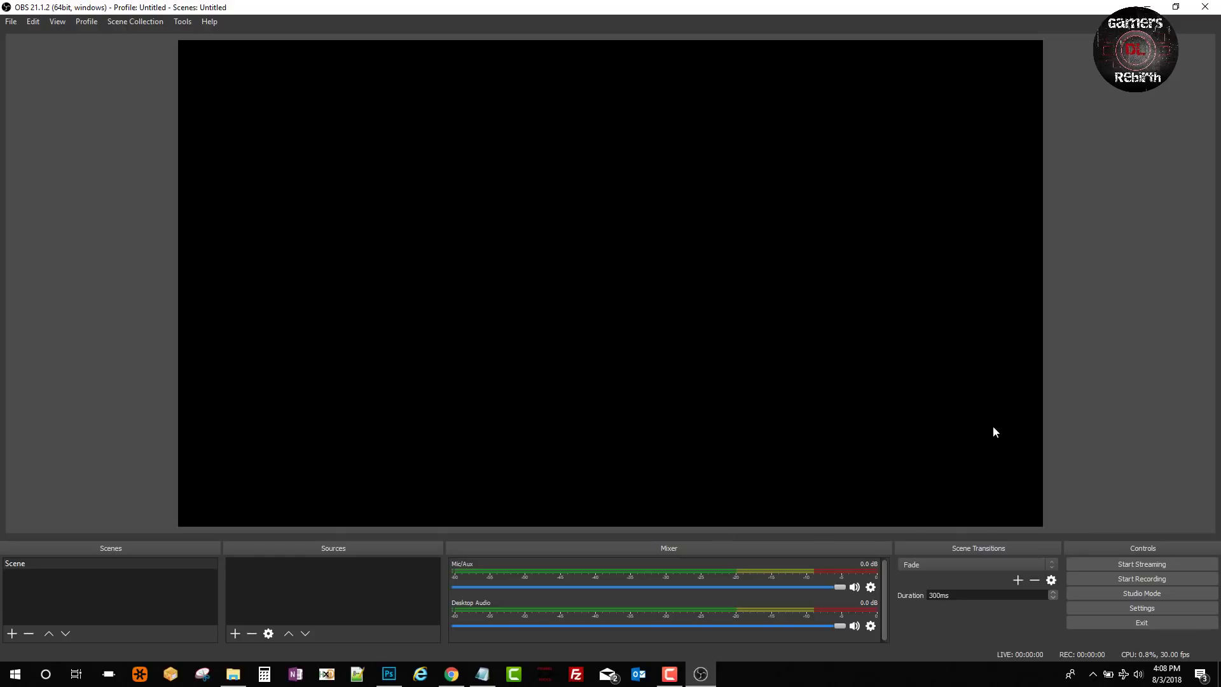
Step: Set the Video Common FPS Value to 60 in Settings, then apply and close
{"action": "left_click", "coordinate": [1196, 609]}
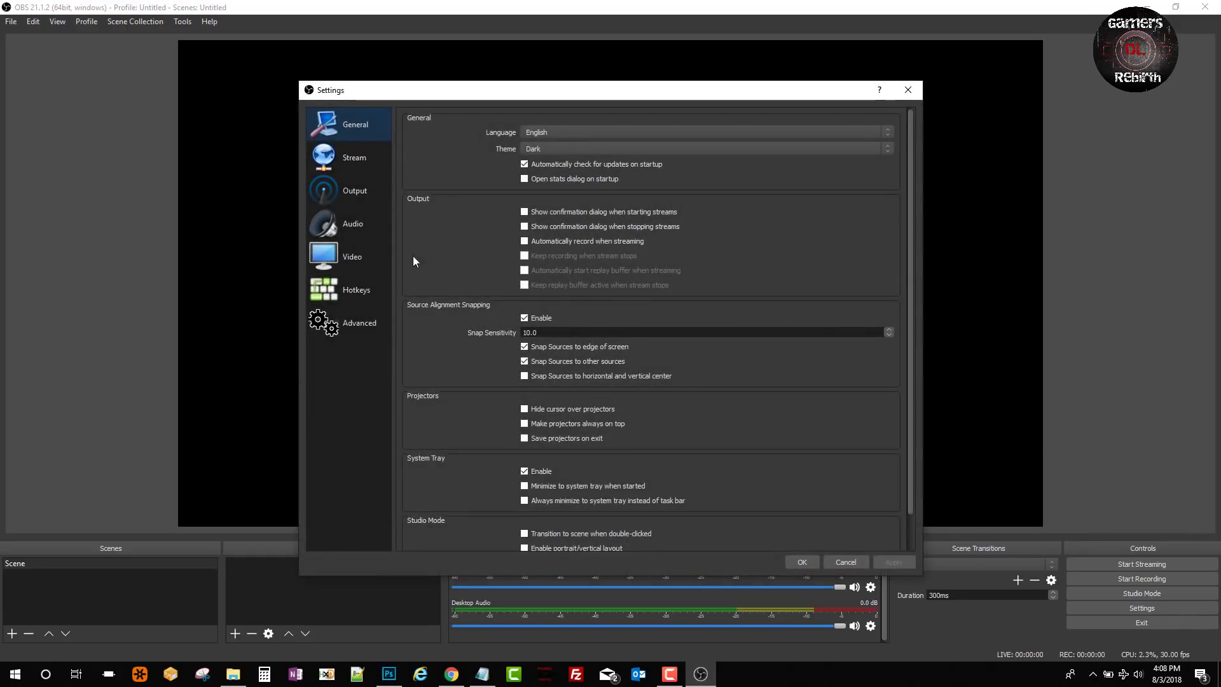
{"action": "left_click", "coordinate": [356, 232]}
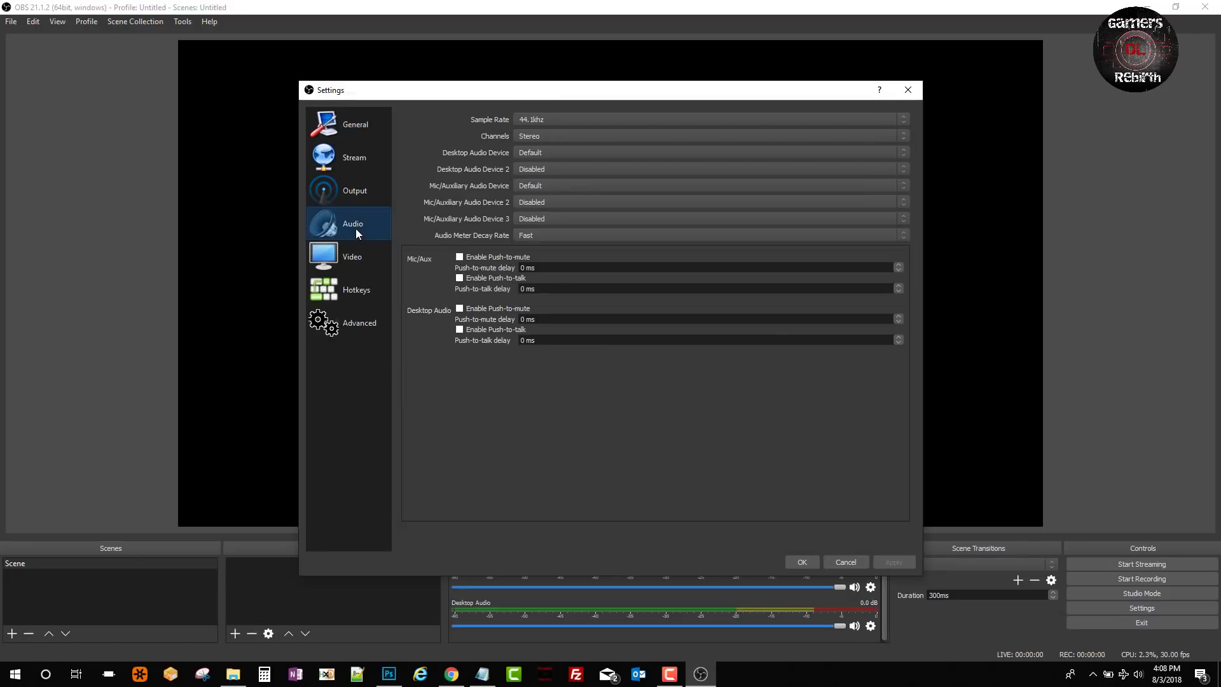
{"action": "left_click", "coordinate": [359, 257]}
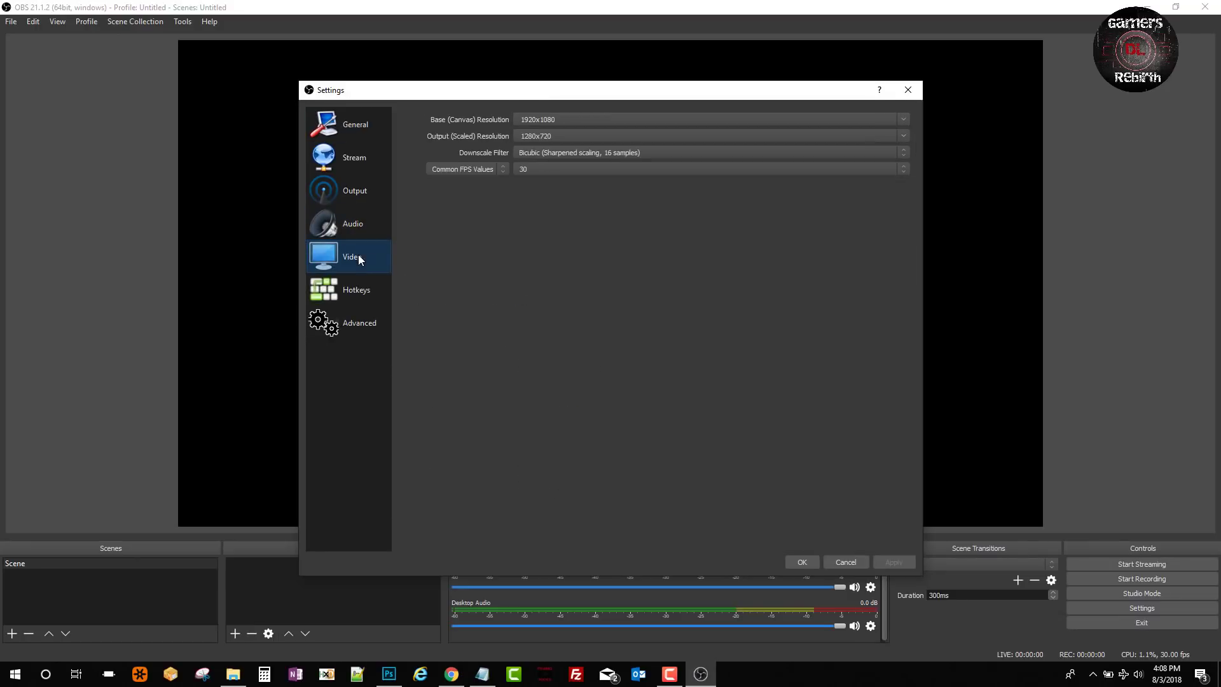
{"action": "left_click", "coordinate": [557, 167]}
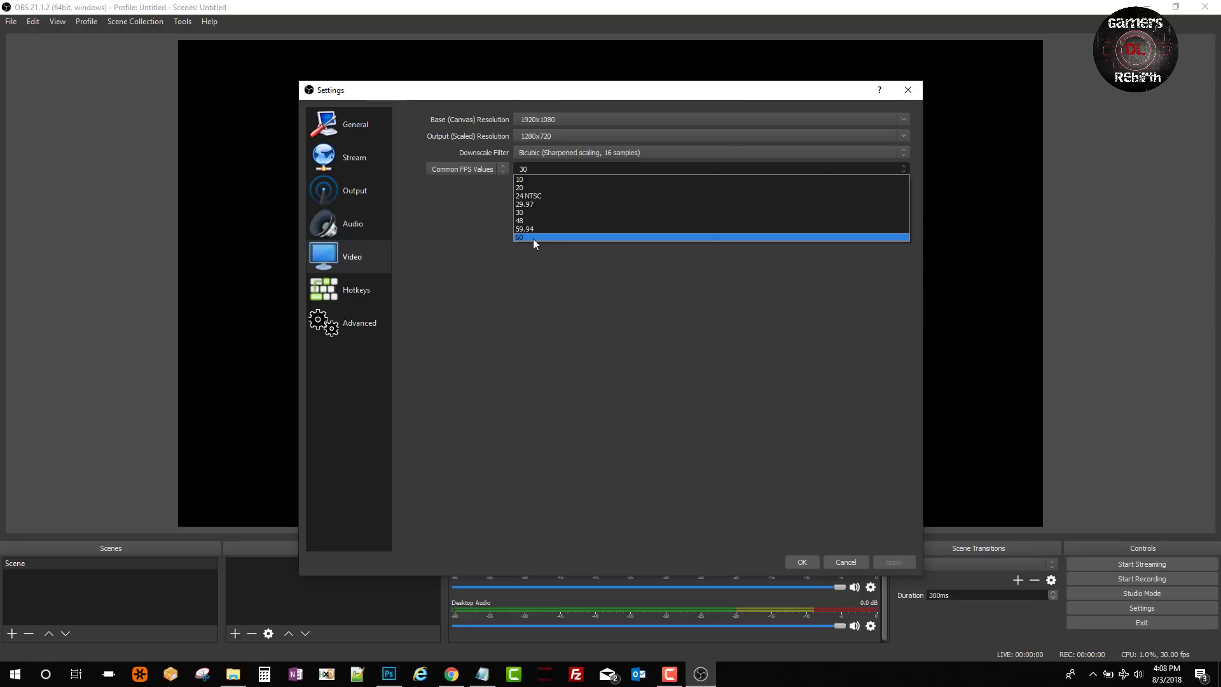
{"action": "left_click", "coordinate": [533, 239]}
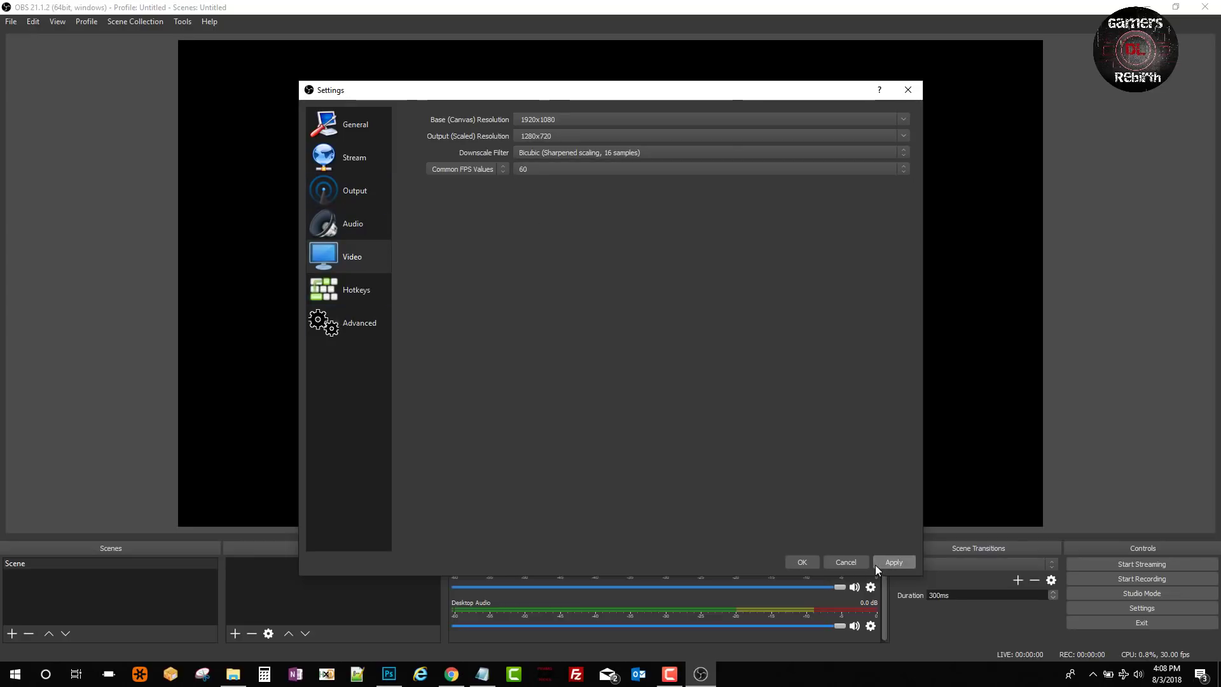
{"action": "left_click", "coordinate": [808, 559]}
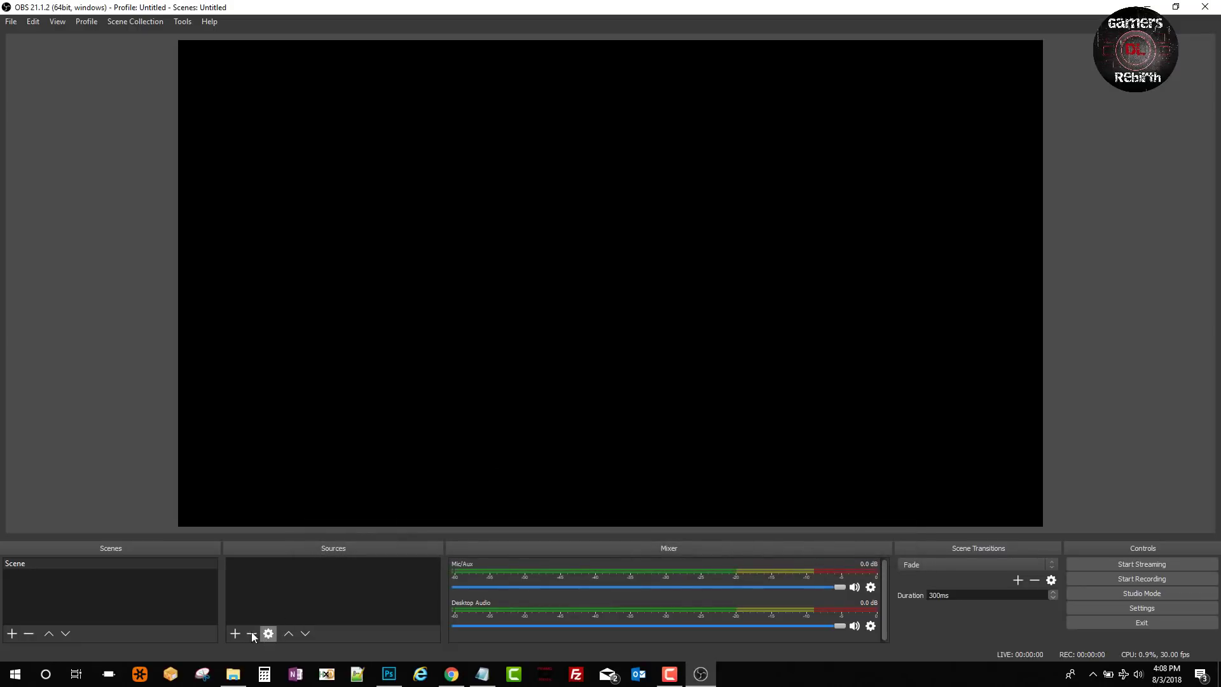
Step: Add a Video Capture Device source named 'PS Vita' to the scene
{"action": "left_click", "coordinate": [235, 634]}
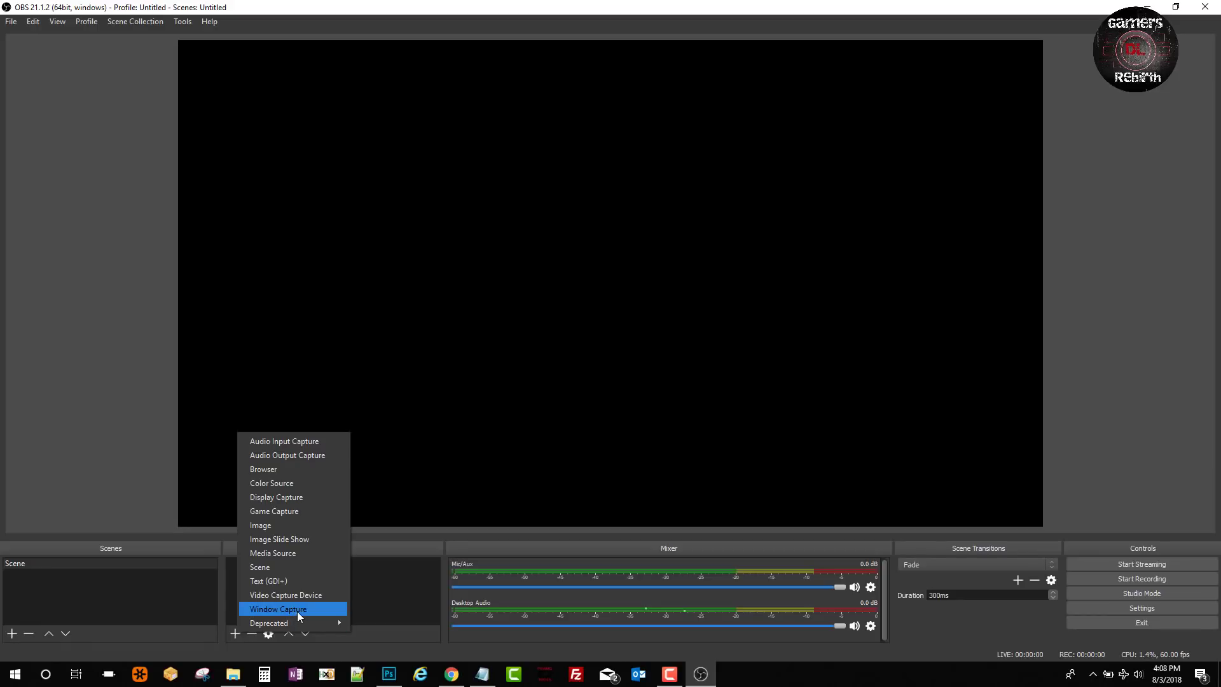
{"action": "left_click", "coordinate": [328, 595]}
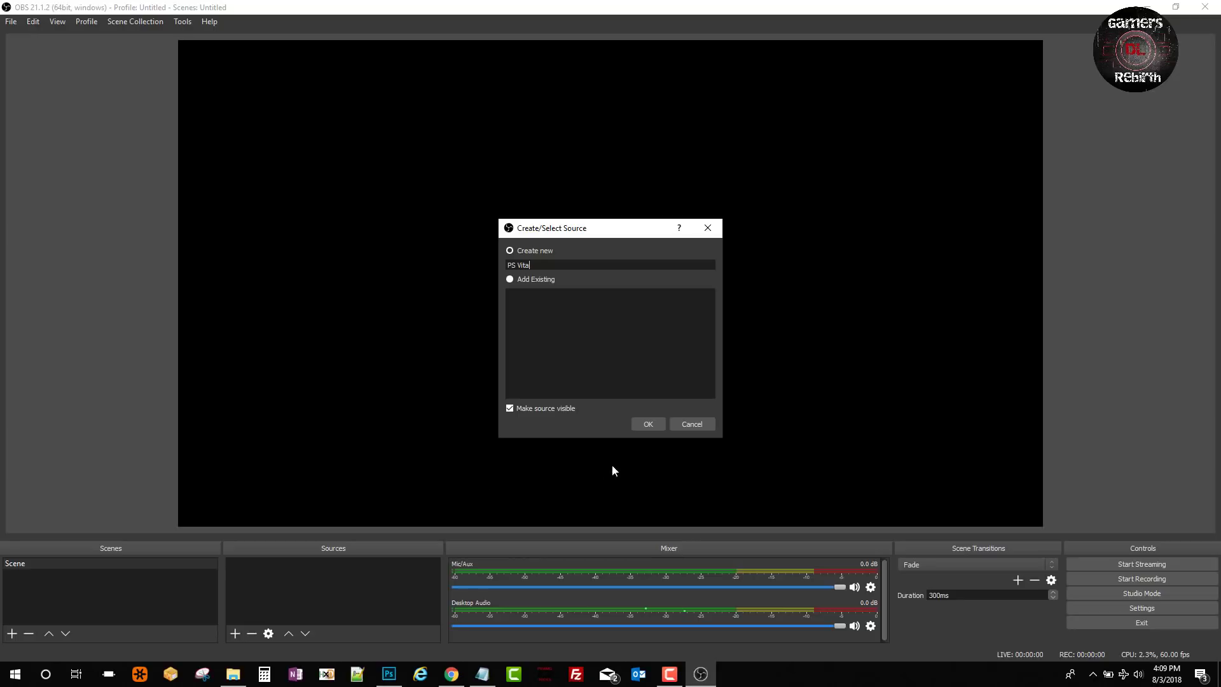
{"action": "left_click", "coordinate": [648, 424]}
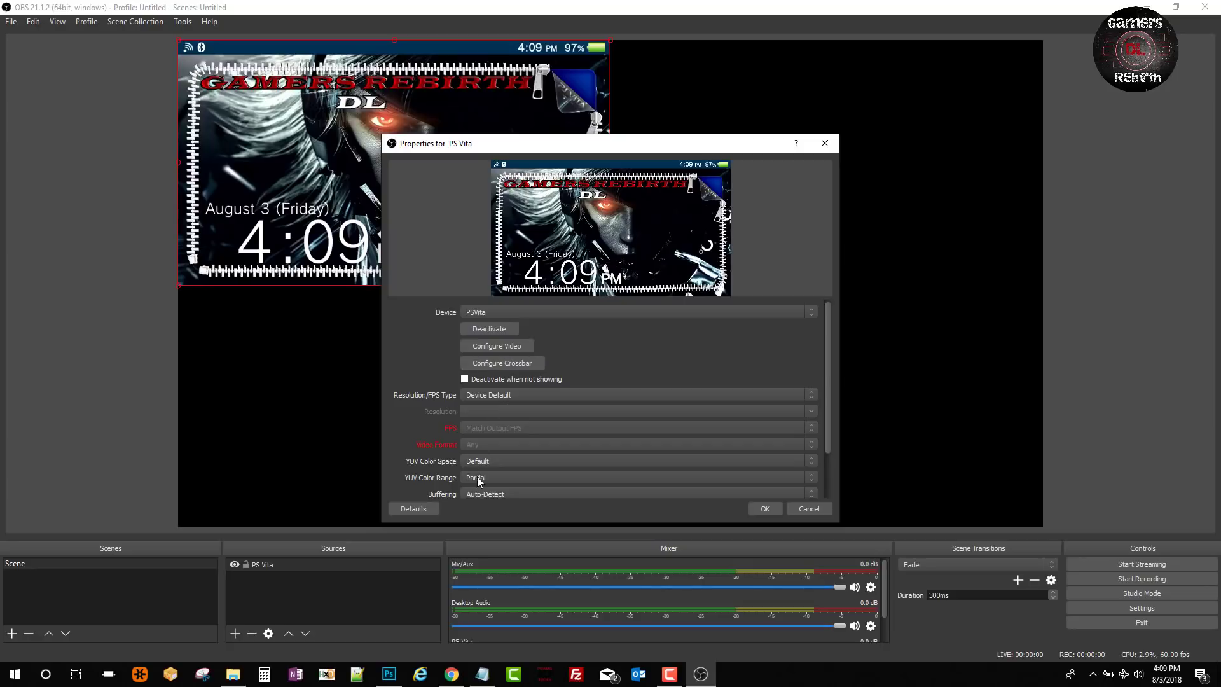
Step: Accept the PS Vita properties and stretch the Vita feed to cover the whole canvas
{"action": "left_click", "coordinate": [756, 509]}
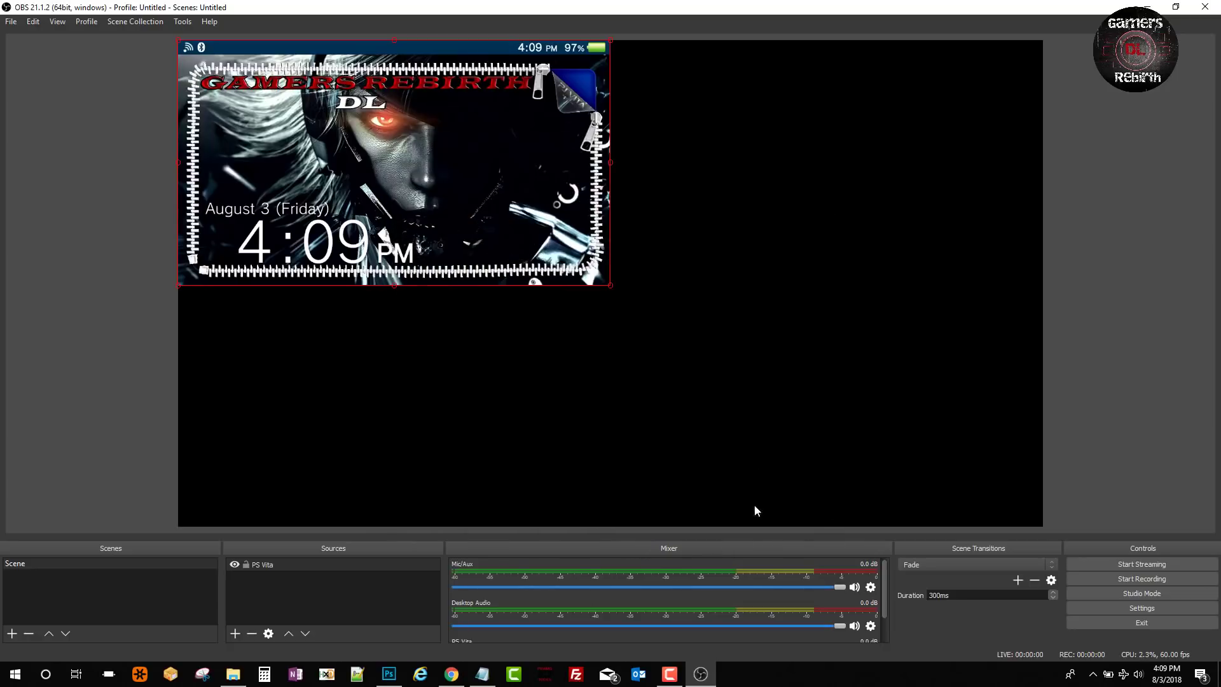
{"action": "left_click_drag", "start_coordinate": [609, 281], "coordinate": [1039, 518]}
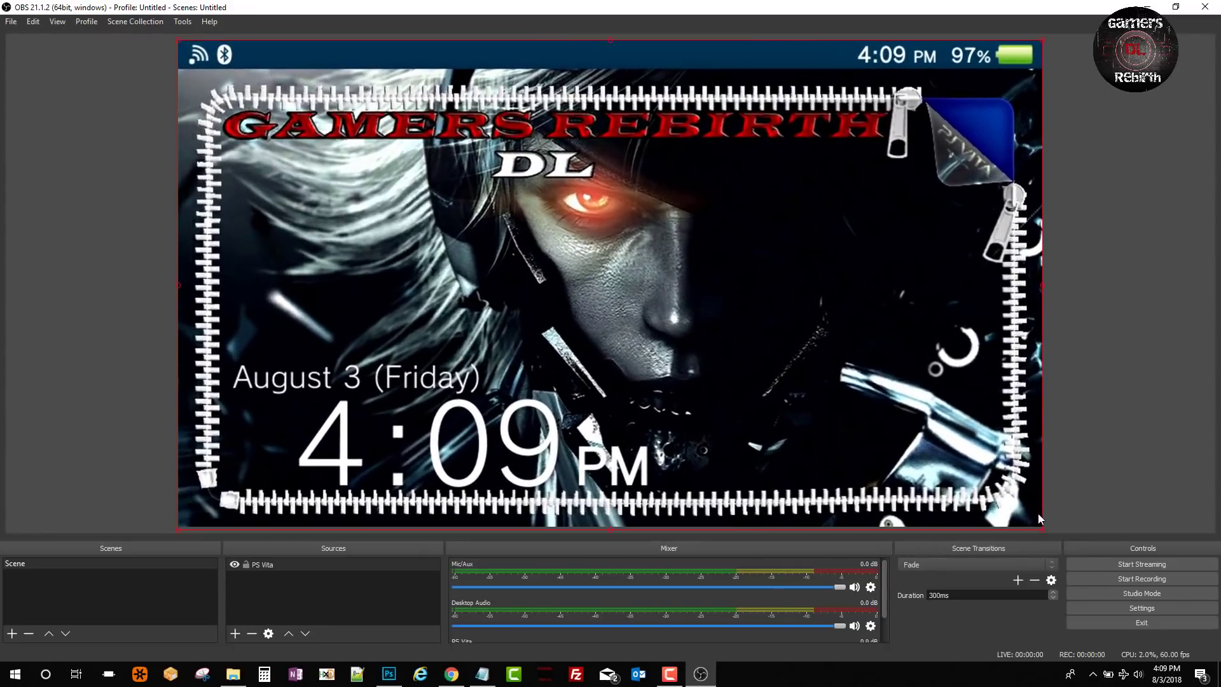
{"action": "right_click", "coordinate": [667, 333]}
{"action": "key", "text": "Escape"}
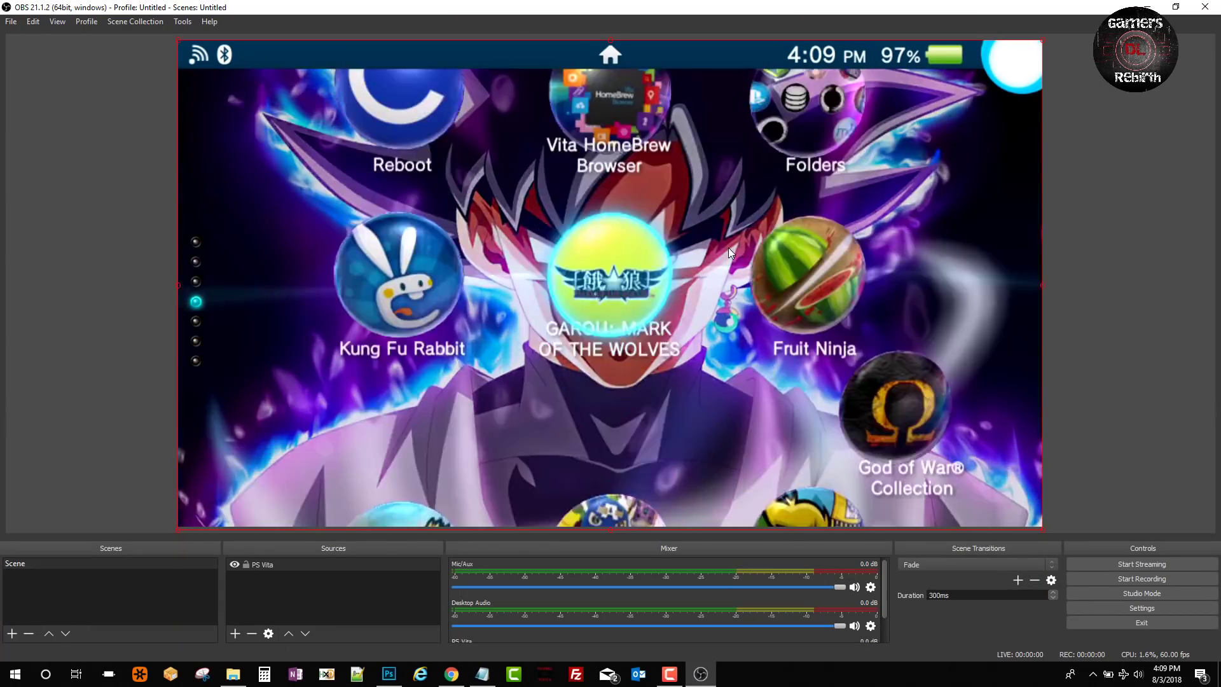
{"action": "key", "text": "XF86AudioLowerVolume"}
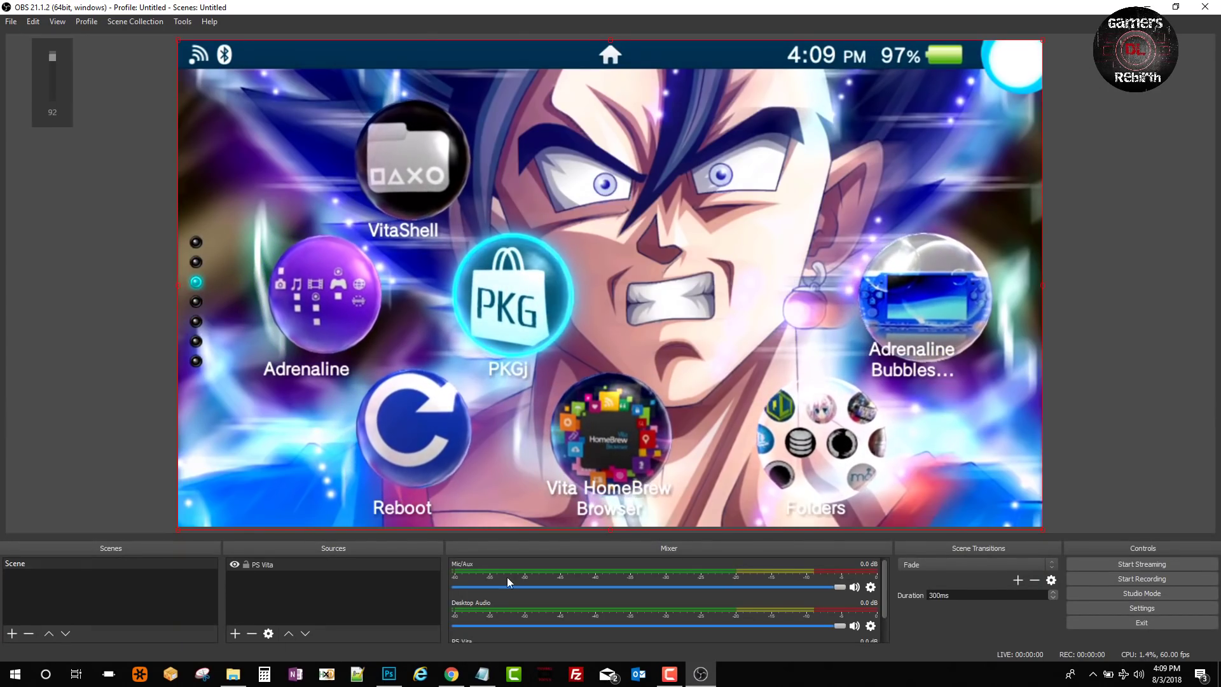
Step: In Advanced Audio Properties, set Desktop Audio to Monitor and Output and PS Vita to Monitor Only (mute output)
{"action": "left_click", "coordinate": [872, 626]}
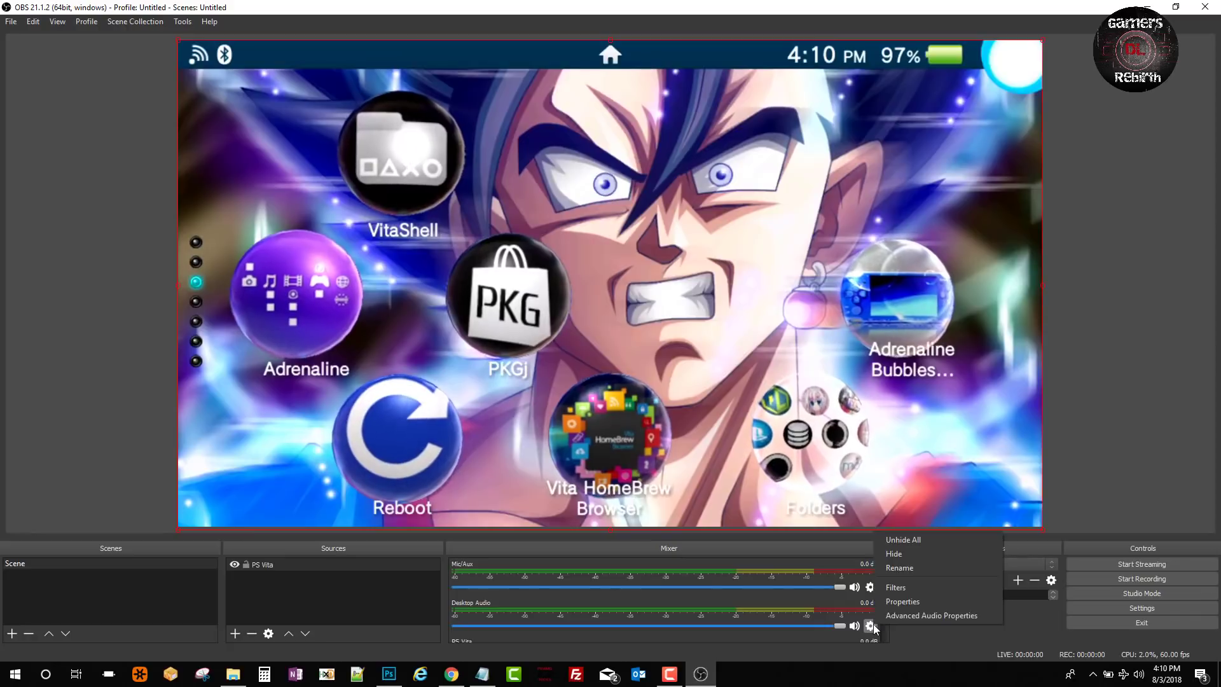
{"action": "left_click", "coordinate": [932, 616]}
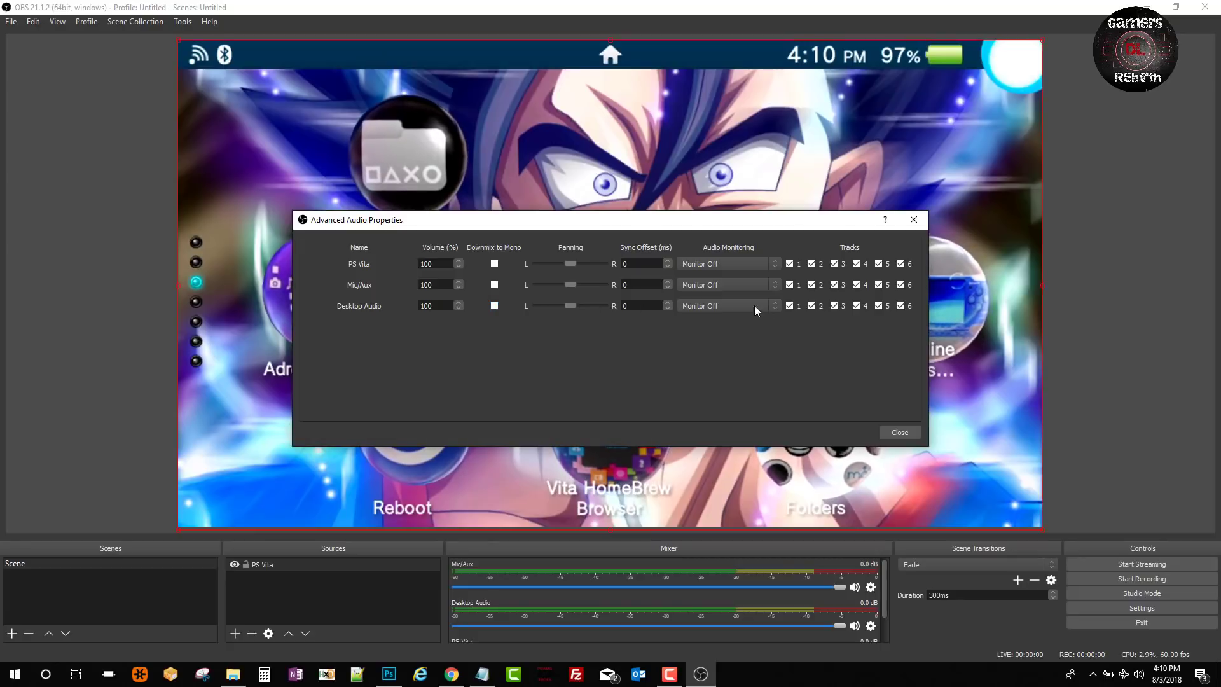
{"action": "left_click", "coordinate": [778, 303]}
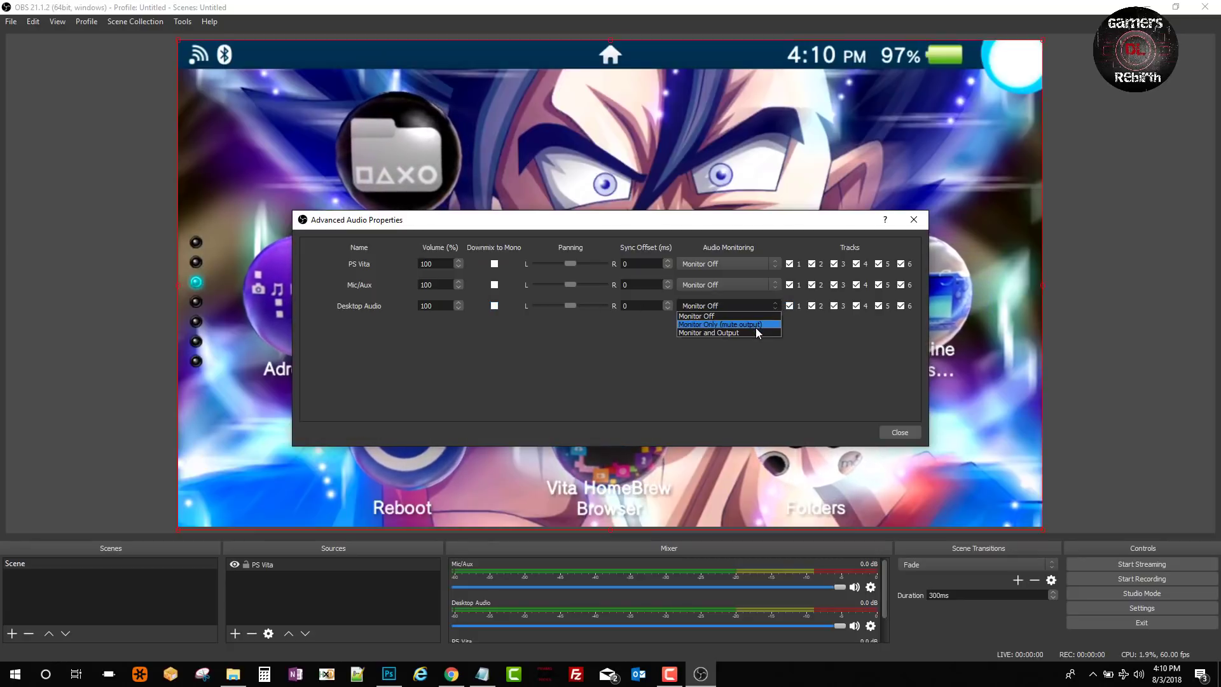
{"action": "left_click", "coordinate": [756, 327]}
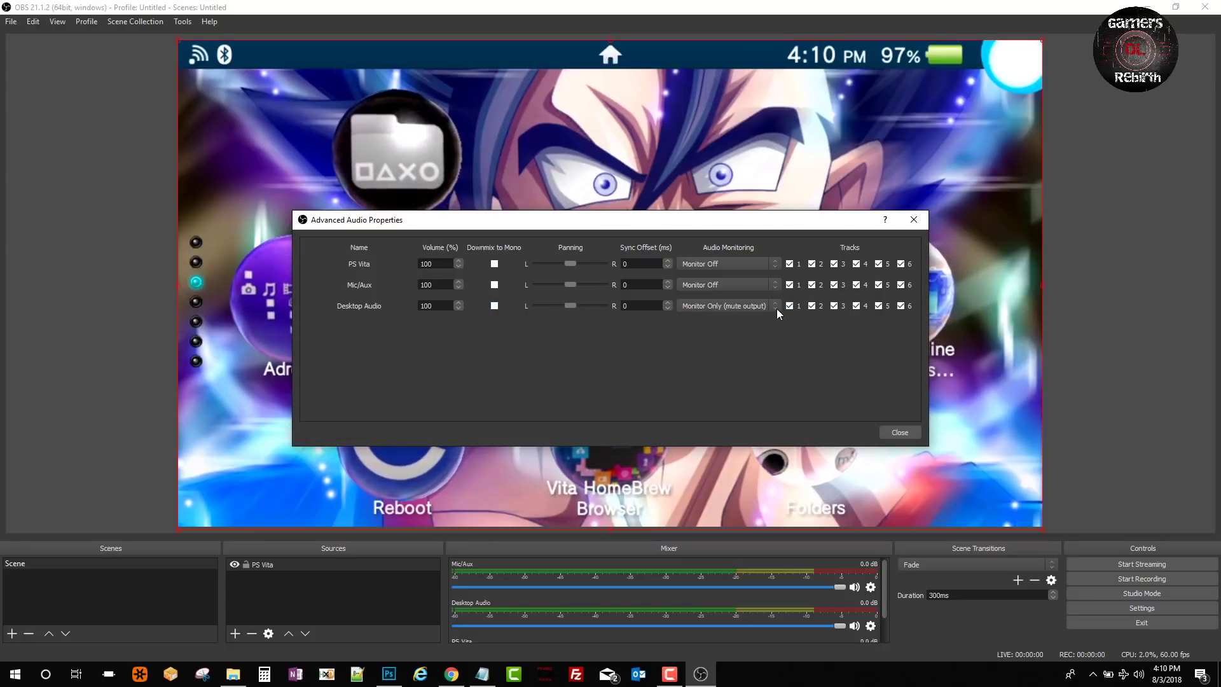
{"action": "scroll", "coordinate": [776, 308], "scroll_direction": "down", "scroll_amount": 1}
{"action": "left_click", "coordinate": [722, 261]}
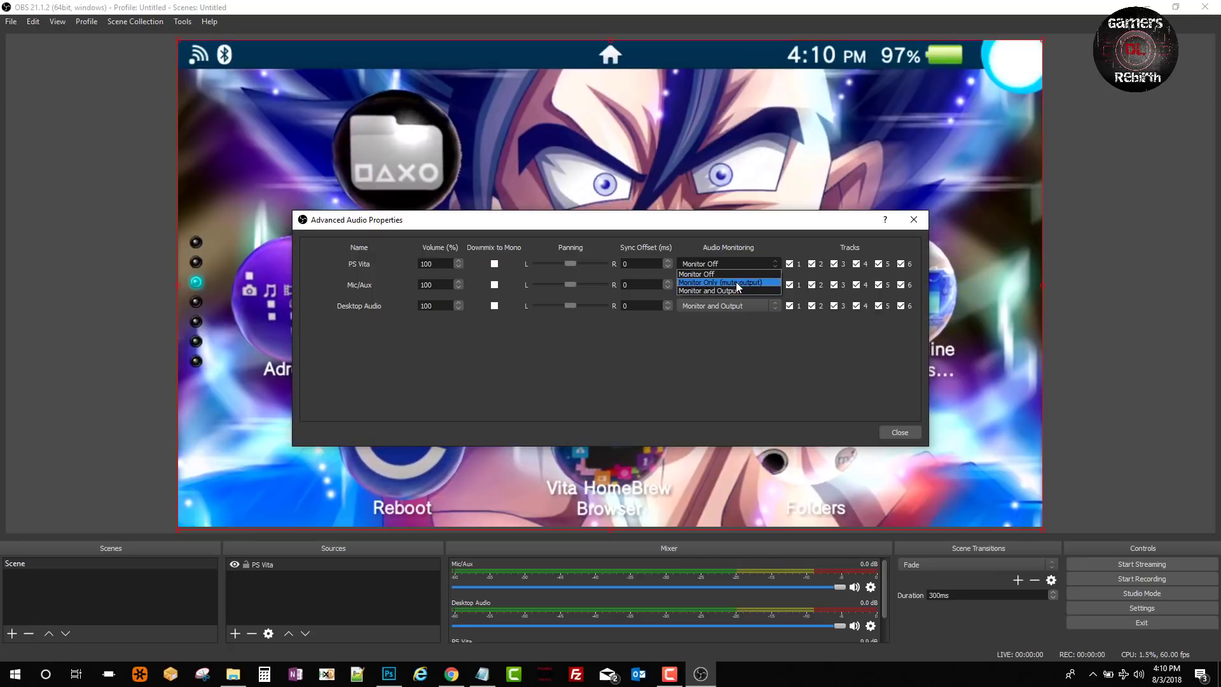
{"action": "left_click", "coordinate": [735, 283]}
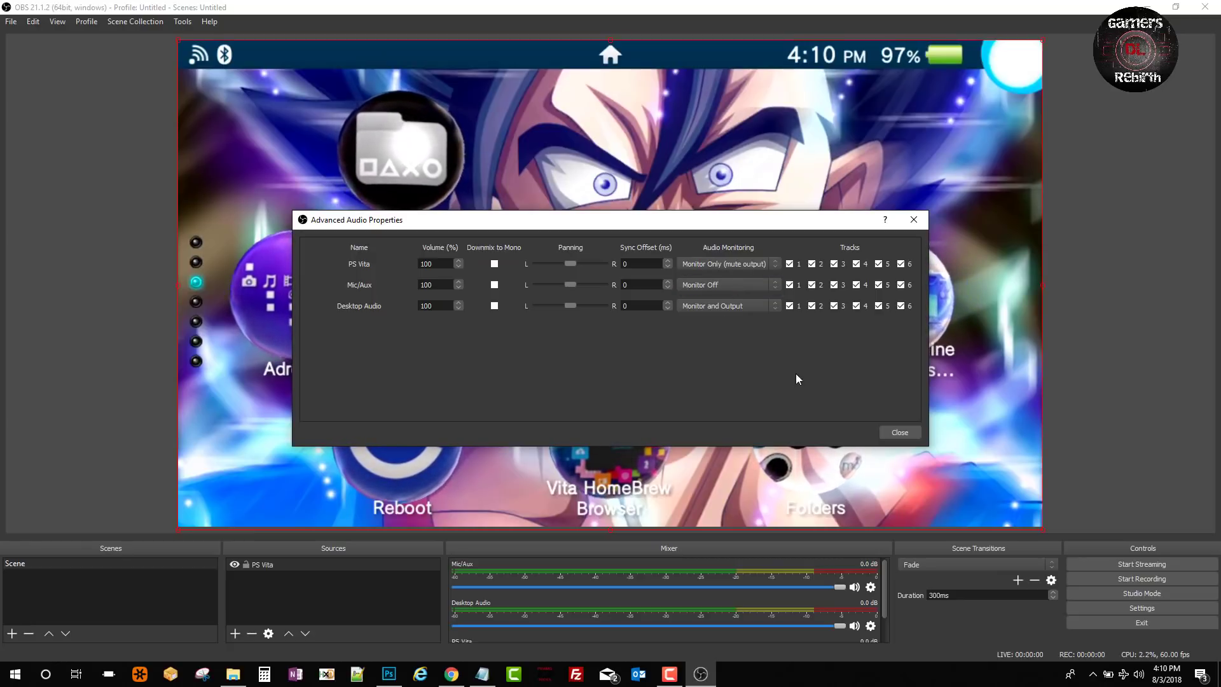
{"action": "left_click", "coordinate": [896, 433]}
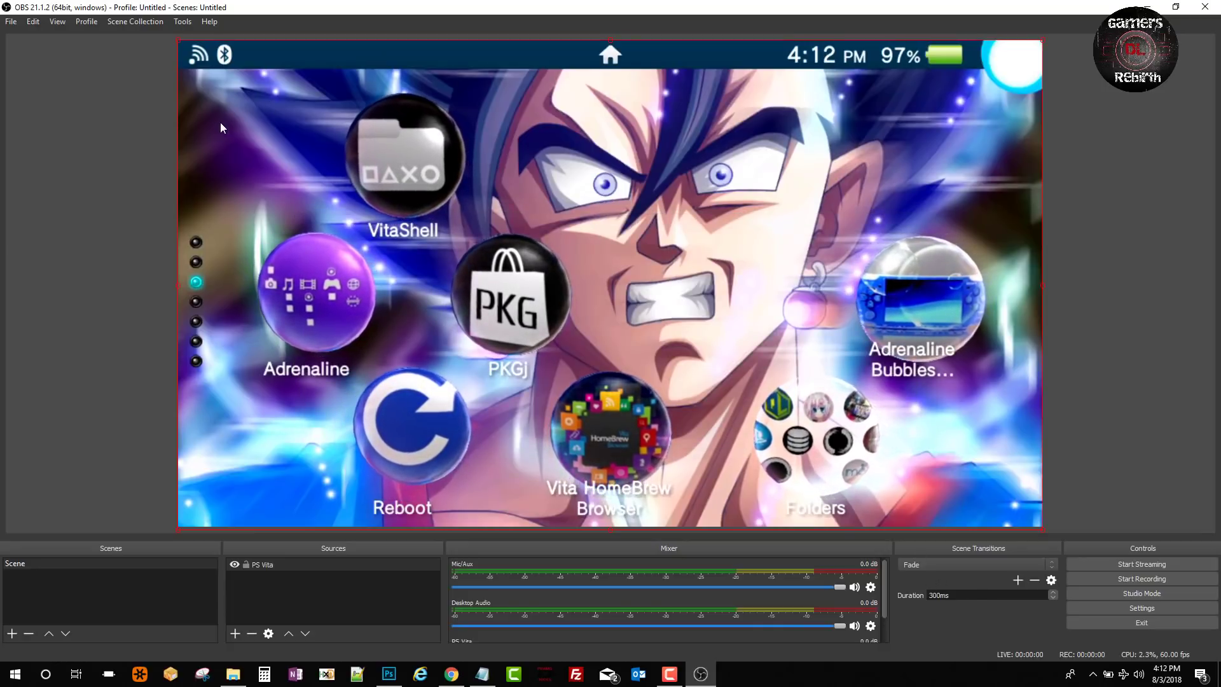
Step: Open a Windowed Projector (Preview) and move it further left
{"action": "right_click", "coordinate": [129, 112]}
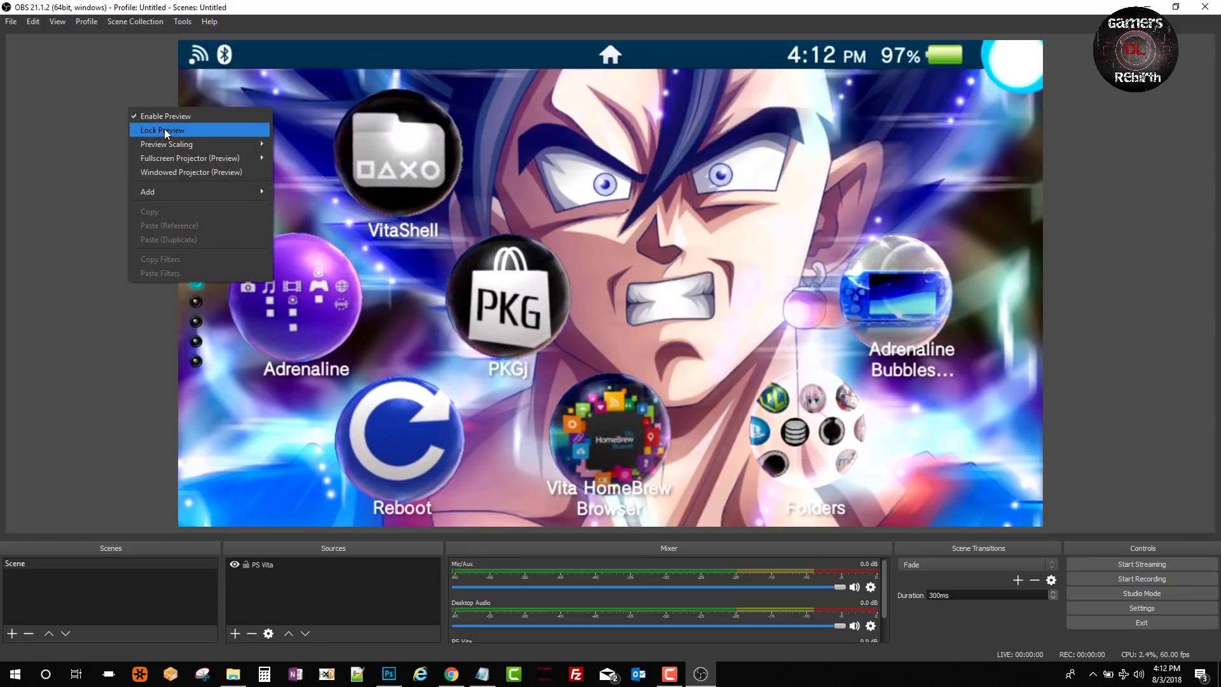
{"action": "mouse_move", "coordinate": [198, 146]}
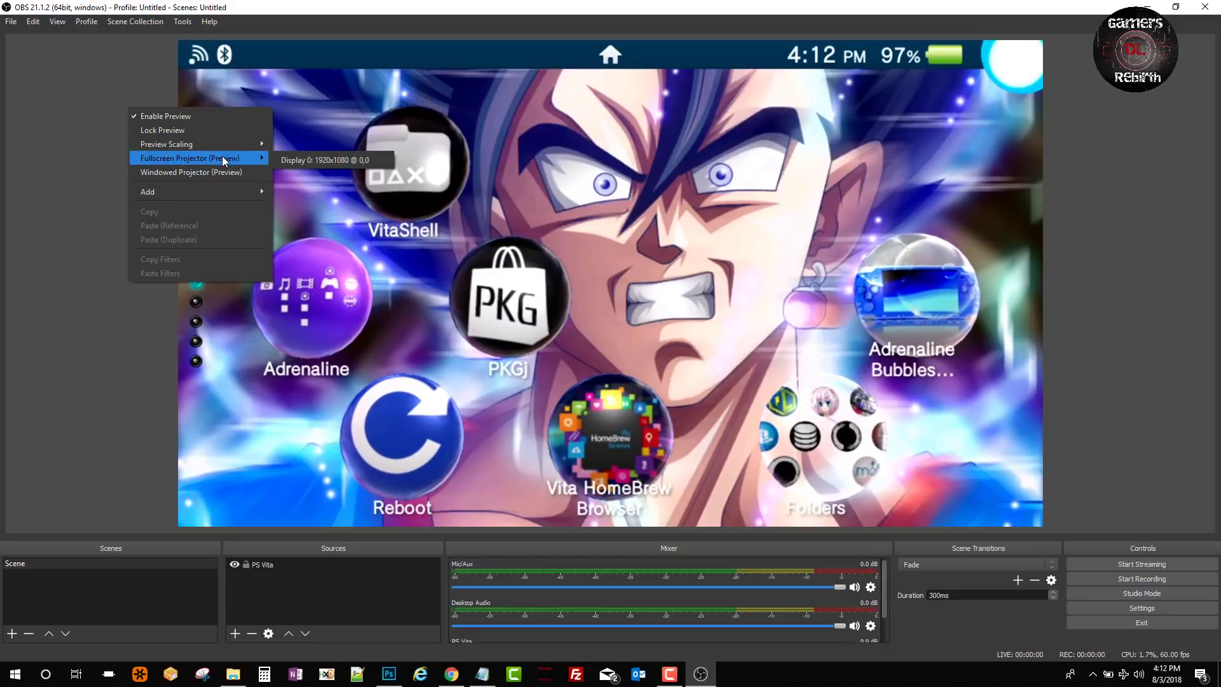
{"action": "left_click", "coordinate": [255, 175]}
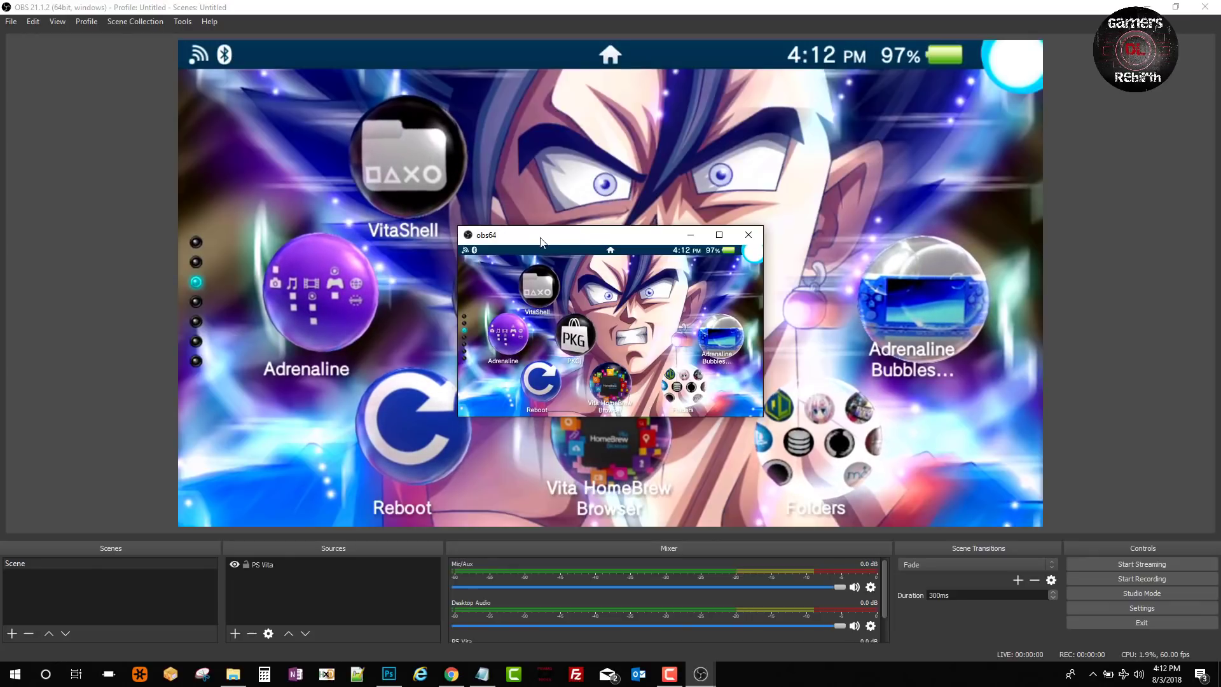
{"action": "left_click_drag", "start_coordinate": [541, 241], "coordinate": [377, 232]}
Step: Minimize OBS, snap the projector left, maximize it full screen, then restore it
{"action": "left_click", "coordinate": [1150, 6]}
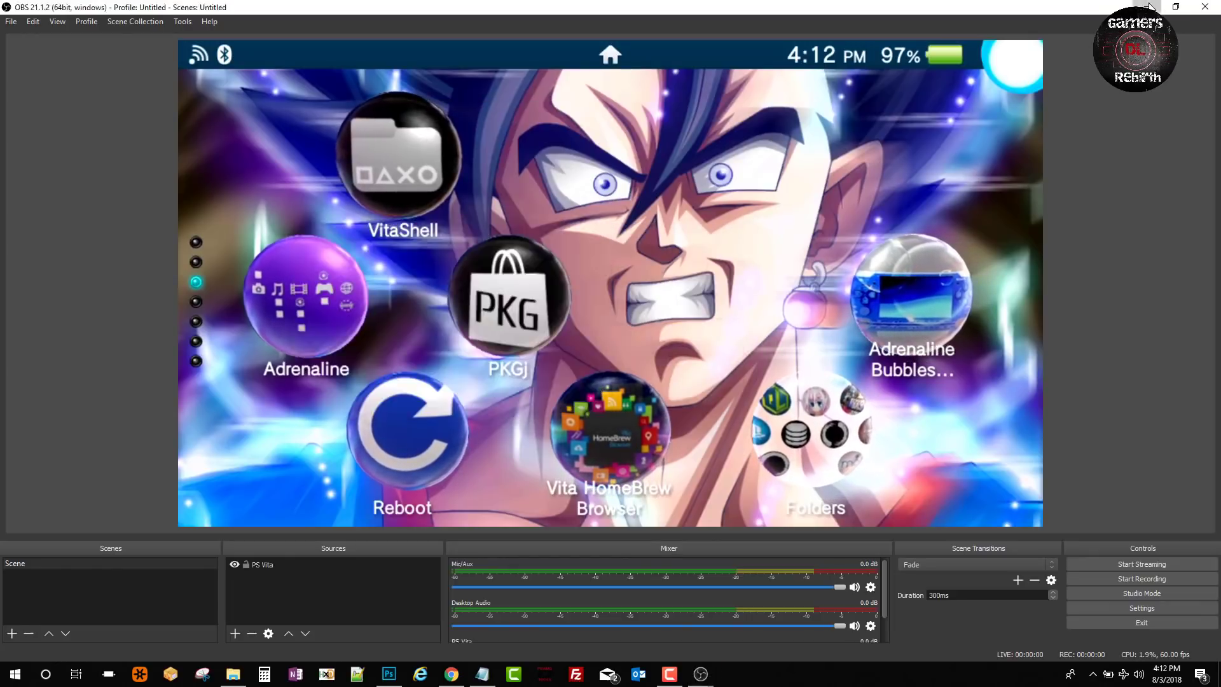
{"action": "left_click", "coordinate": [1150, 6]}
{"action": "key", "text": "super+Left"}
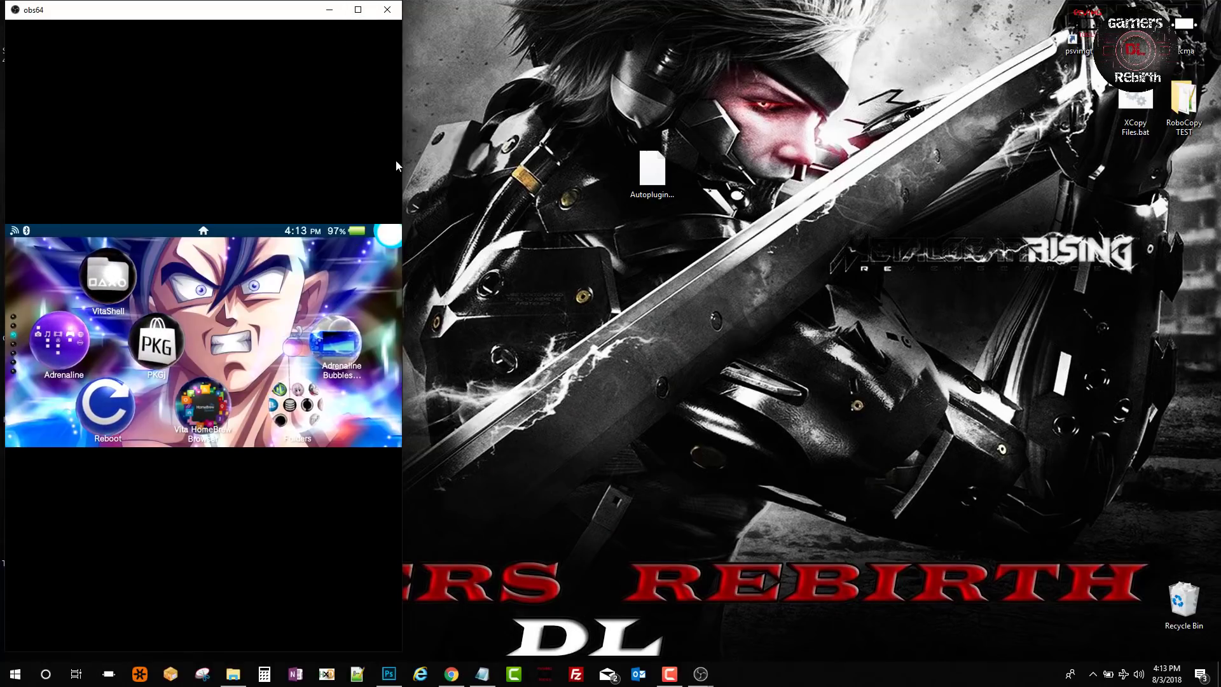
{"action": "key", "text": "super+Up"}
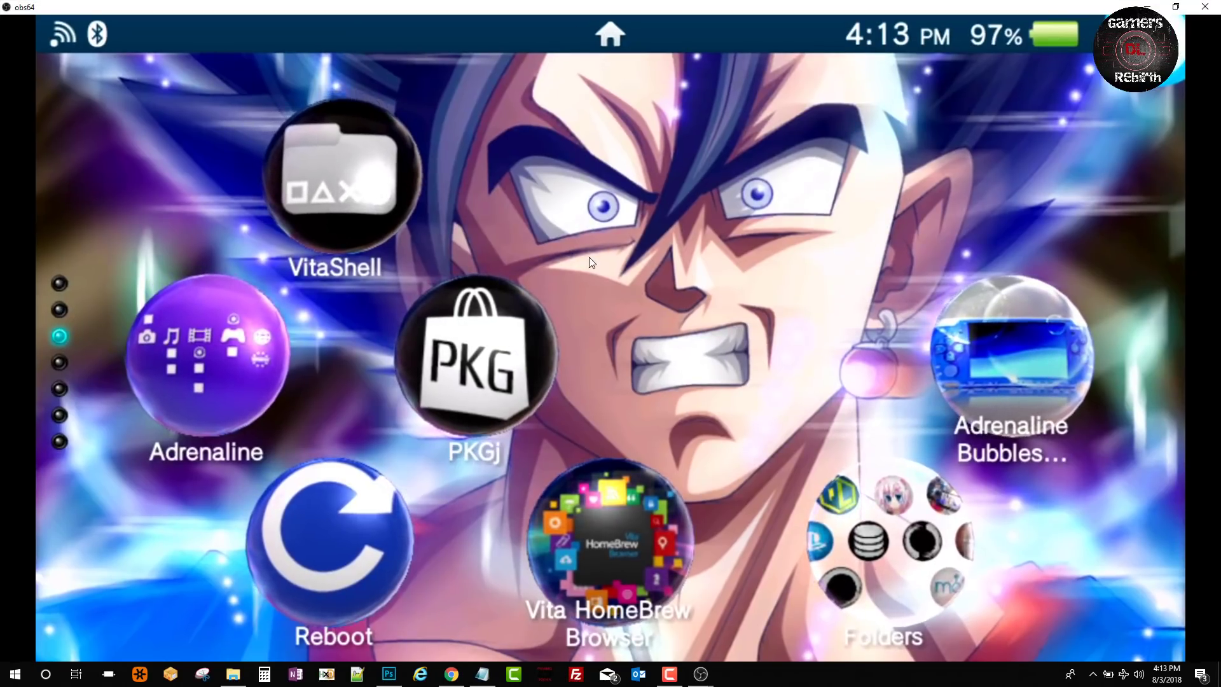
{"action": "double_click", "coordinate": [195, 9]}
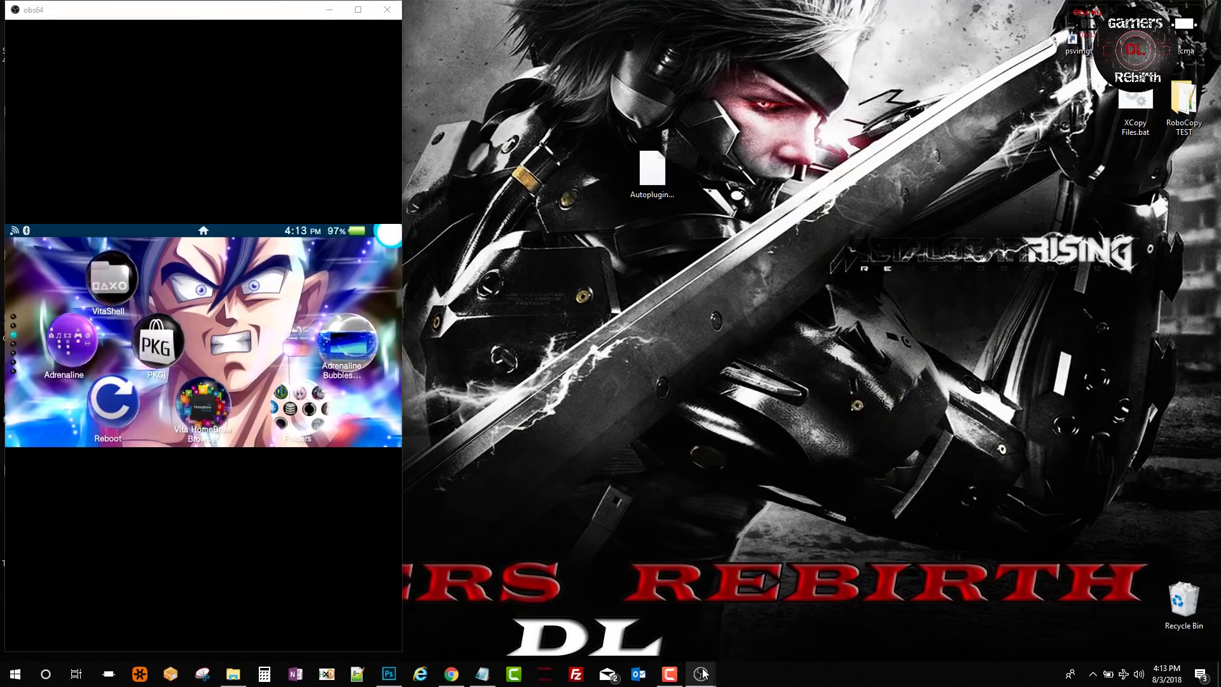
Step: Open a second Windowed Projector (Preview) from the main OBS window
{"action": "mouse_move", "coordinate": [701, 673]}
{"action": "left_click", "coordinate": [692, 609]}
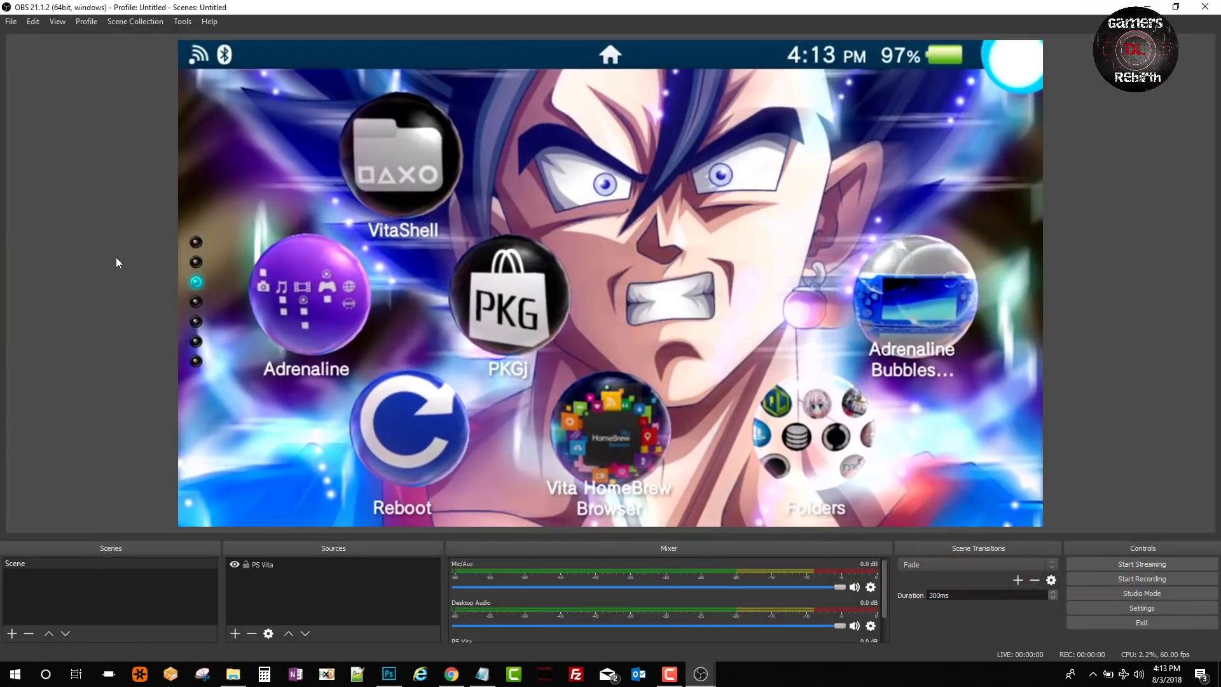
{"action": "right_click", "coordinate": [98, 201]}
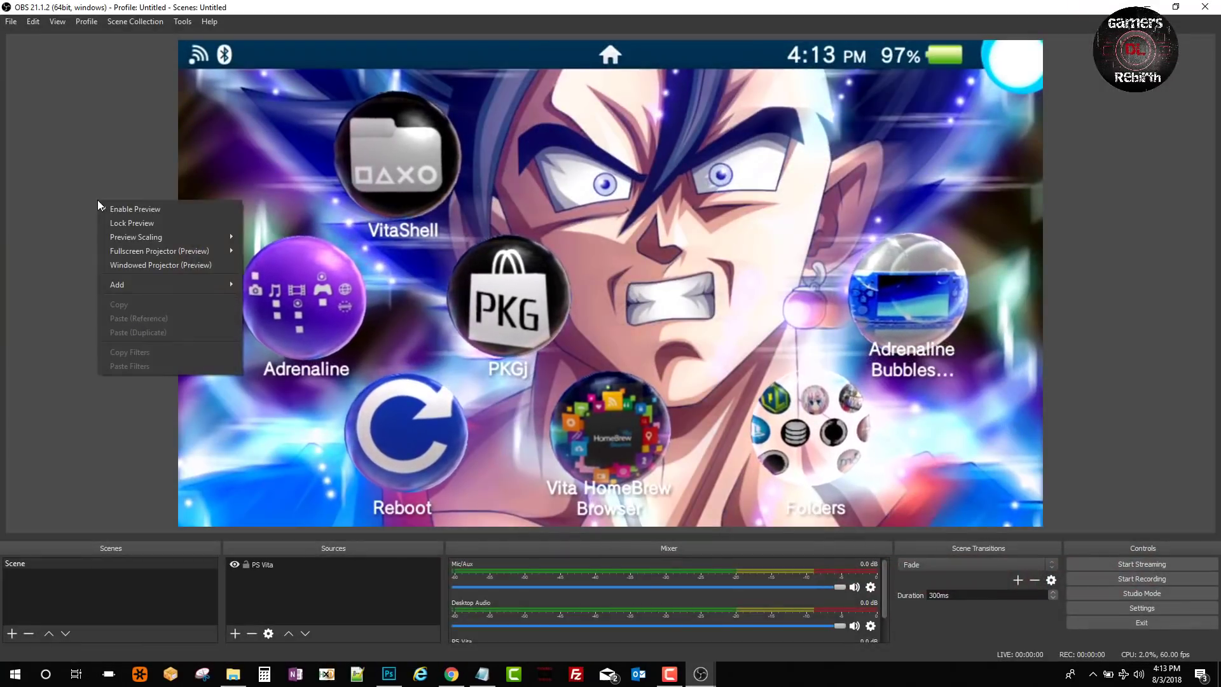
{"action": "left_click", "coordinate": [170, 264]}
Step: Snap the two projectors to the left and right halves, then maximize one full screen
{"action": "mouse_move", "coordinate": [706, 678]}
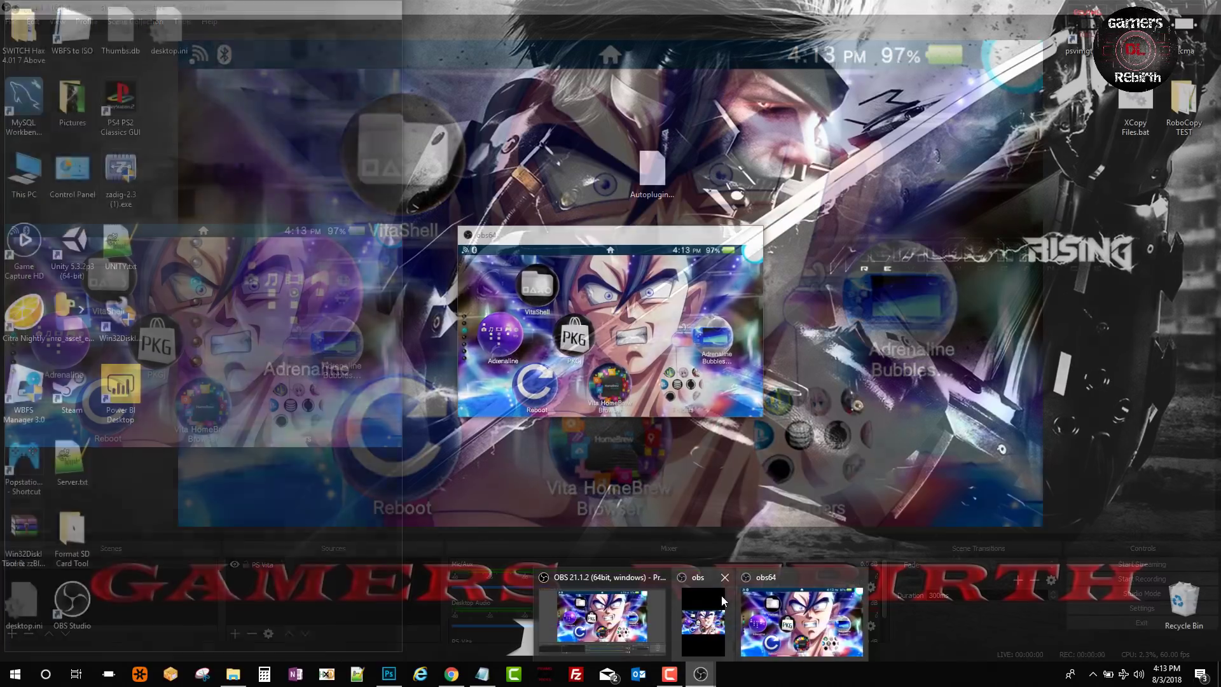
{"action": "mouse_move", "coordinate": [709, 591]}
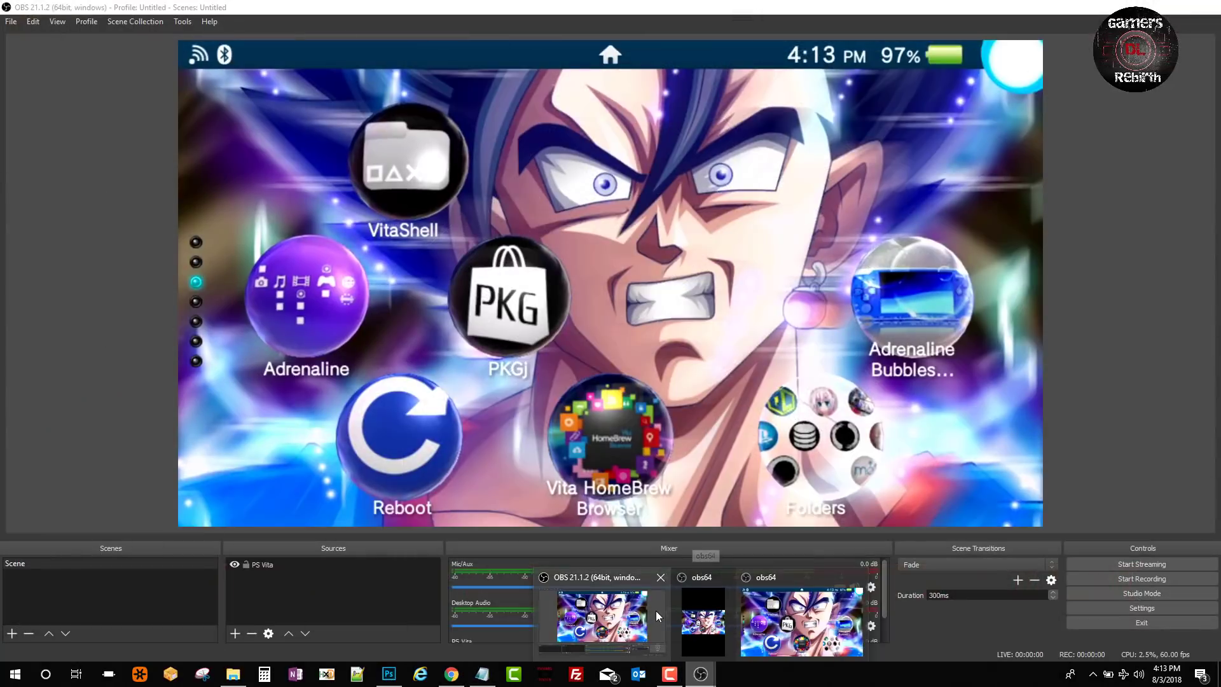
{"action": "left_click", "coordinate": [654, 611]}
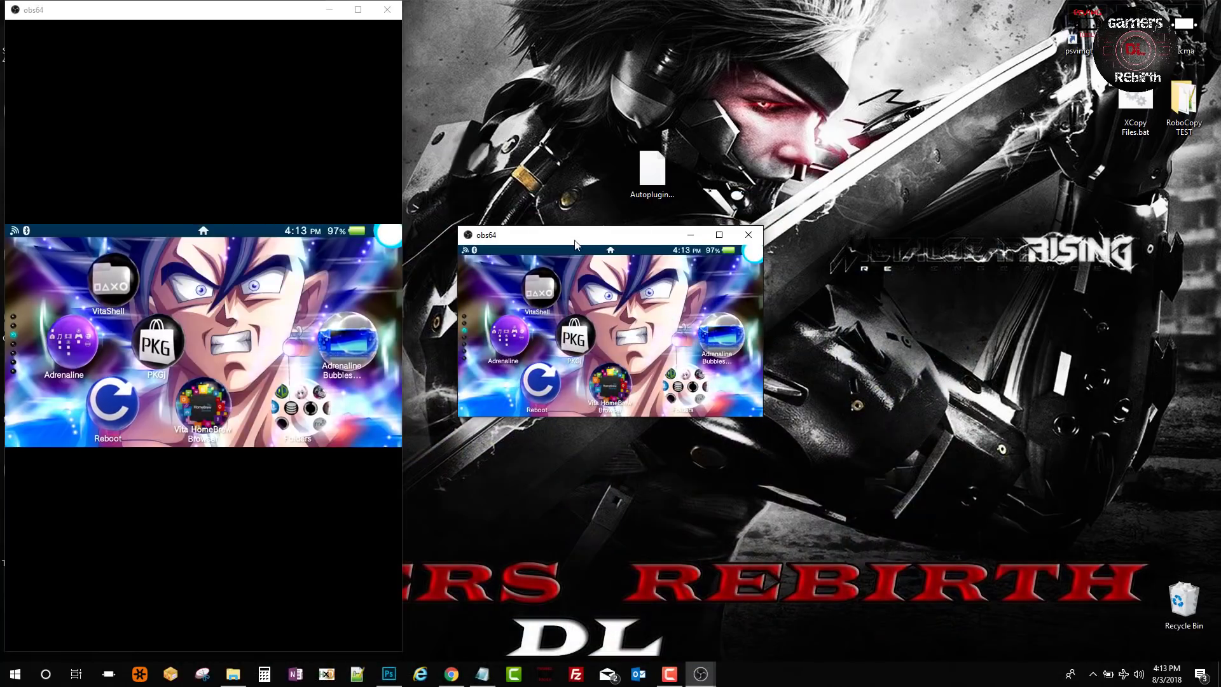
{"action": "left_click_drag", "start_coordinate": [566, 245], "coordinate": [807, 245]}
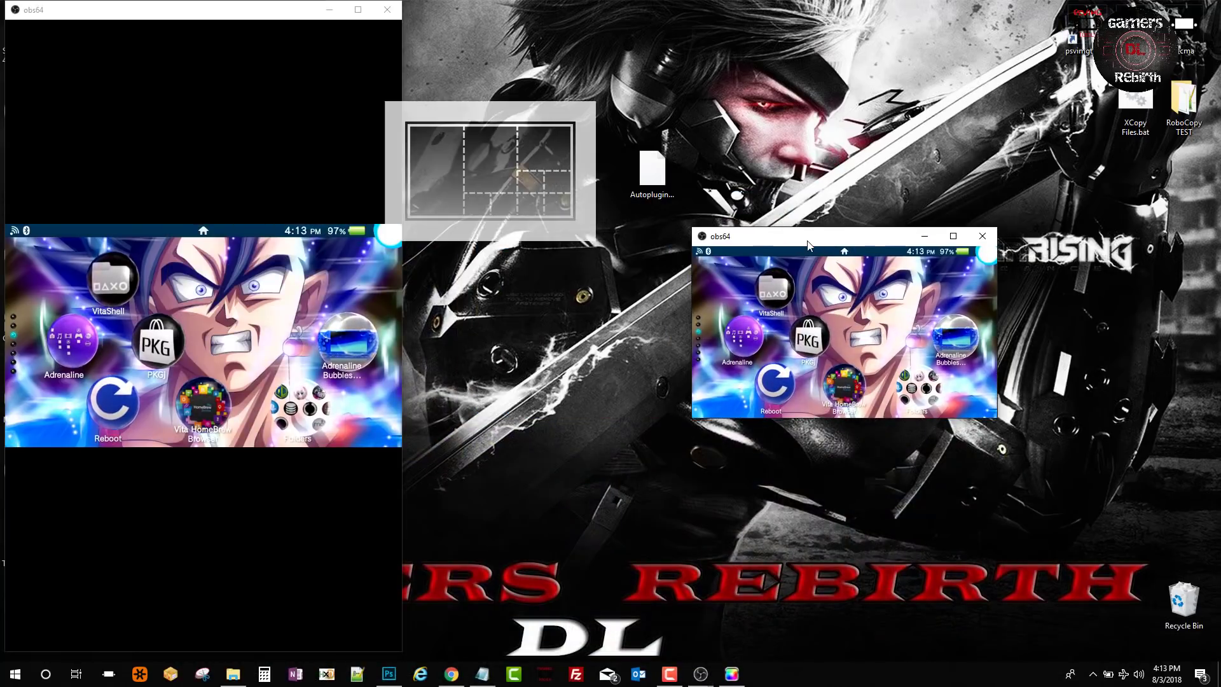
{"action": "left_click_drag", "start_coordinate": [311, 14], "coordinate": [458, 157]}
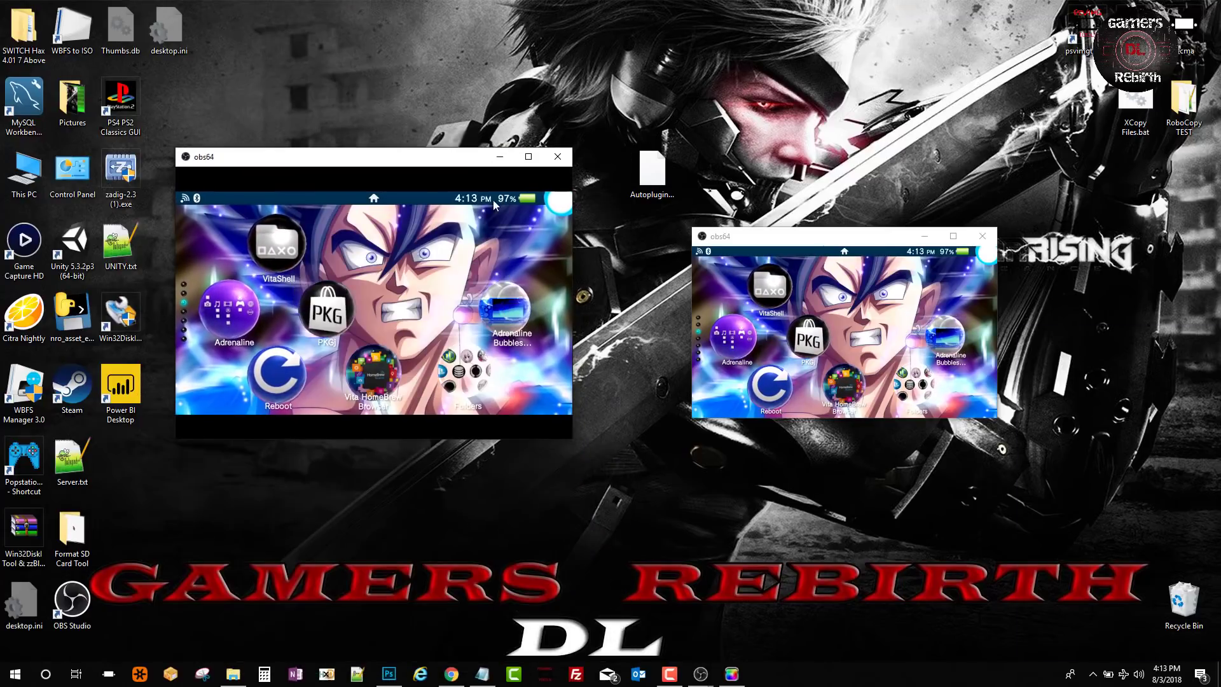
{"action": "left_click_drag", "start_coordinate": [763, 236], "coordinate": [1220, 302]}
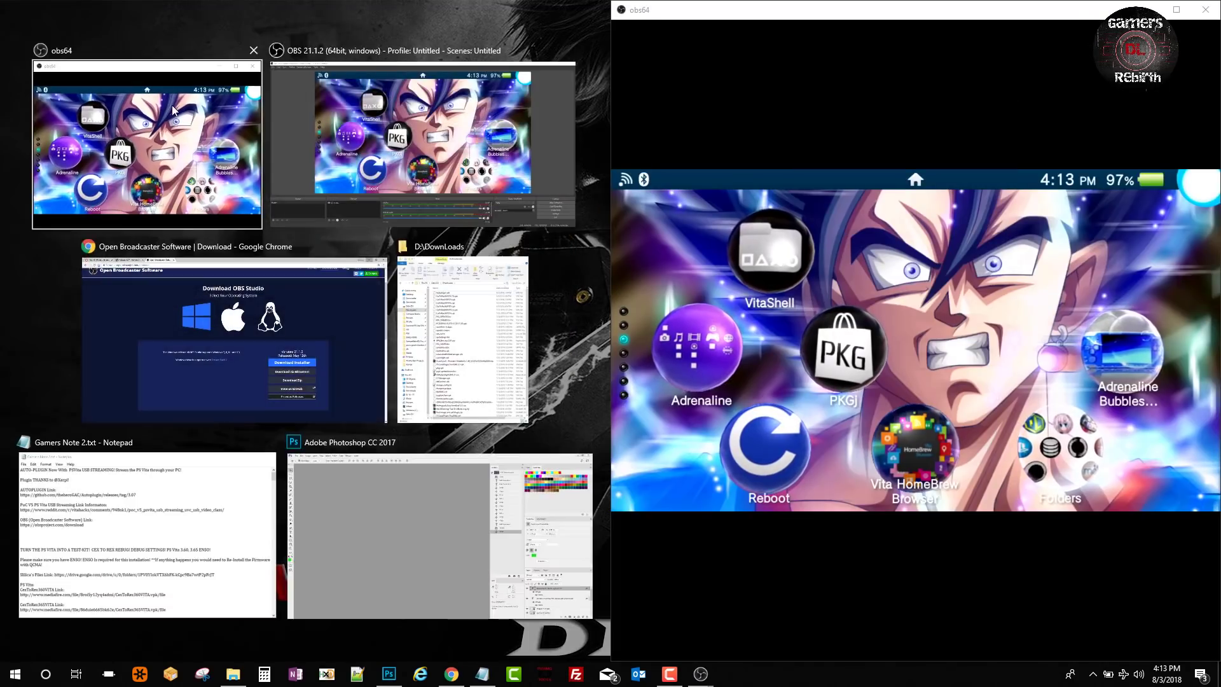
{"action": "left_click", "coordinate": [173, 109]}
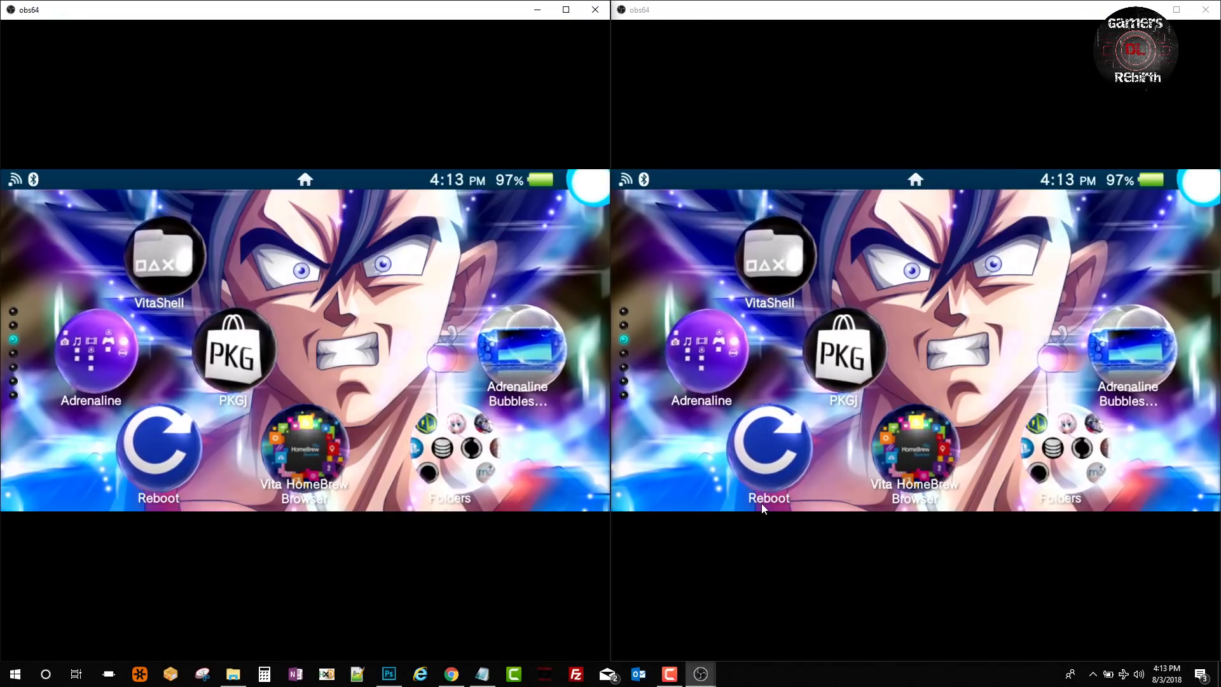
{"action": "key", "text": "super+Up"}
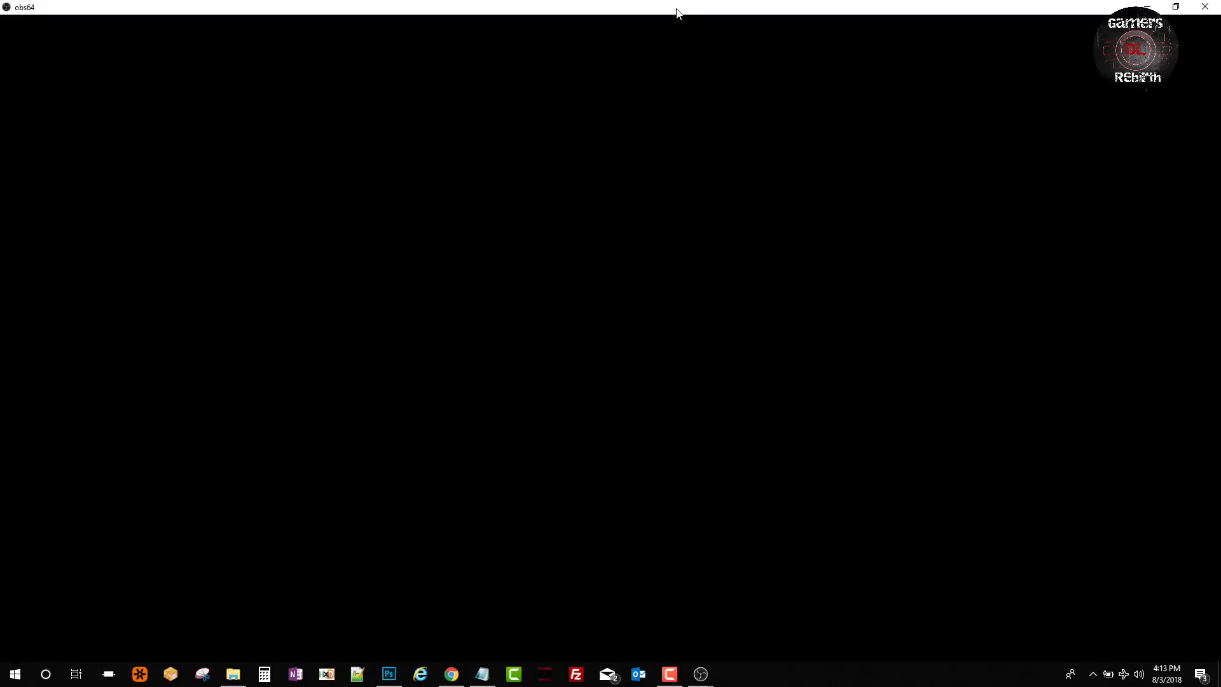
Step: Restore the maximized projector to a window and resize it to about 1318x898
{"action": "left_click_drag", "start_coordinate": [676, 9], "coordinate": [210, 32]}
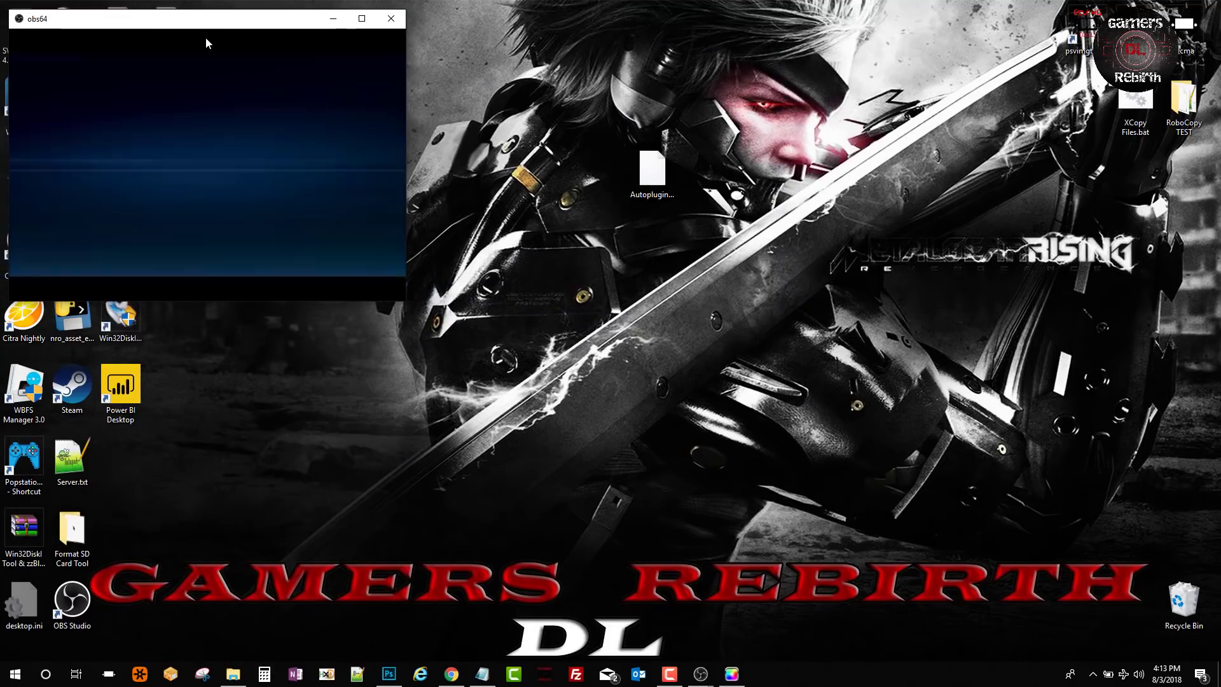
{"action": "left_click_drag", "start_coordinate": [407, 296], "coordinate": [782, 537]}
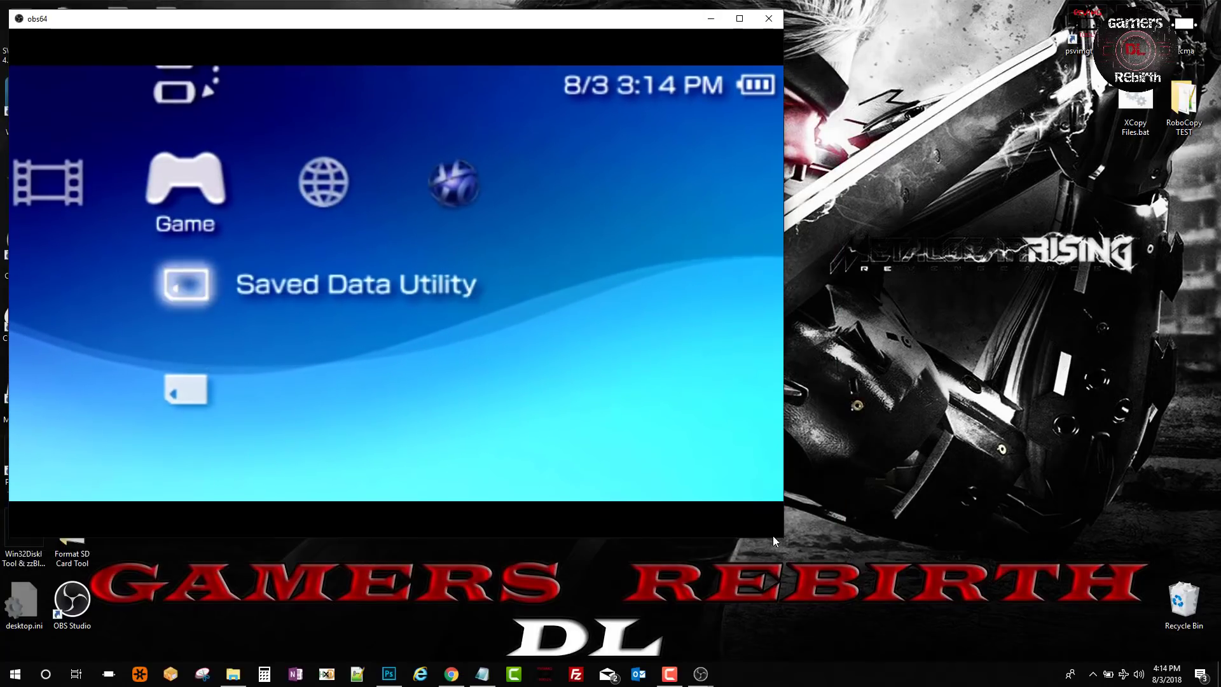